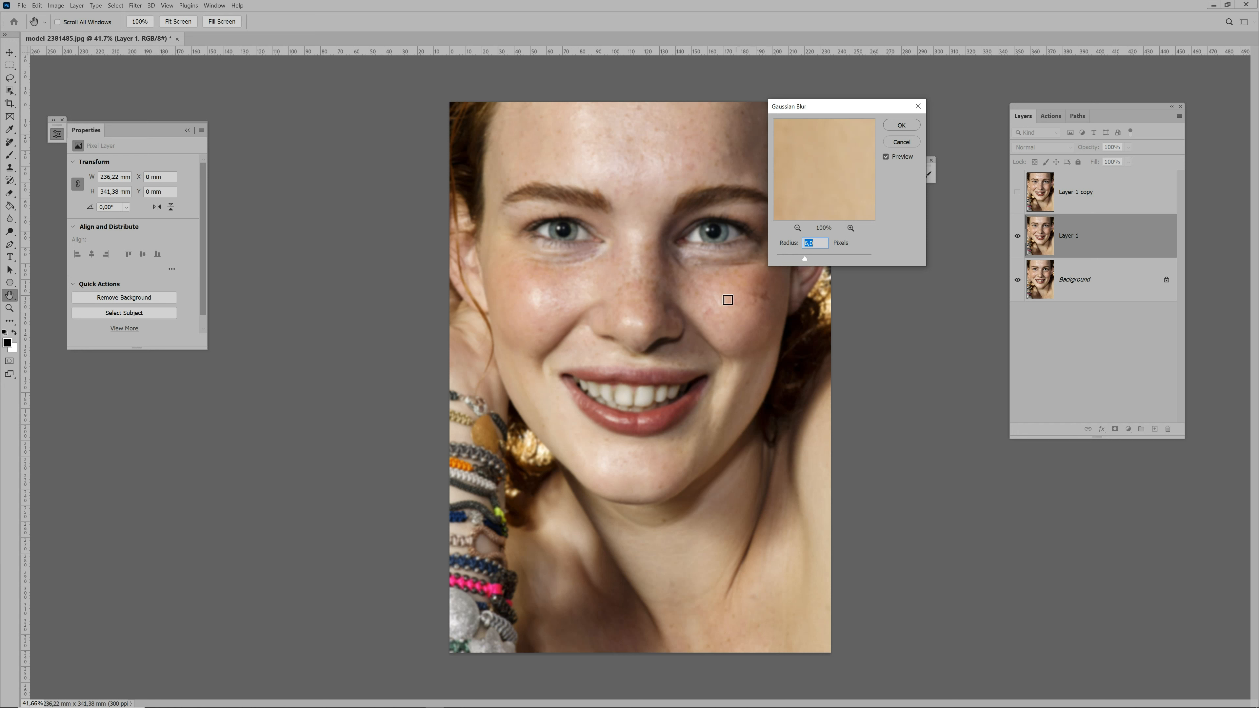
- Preview the cheek area and apply a Gaussian Blur with a 7-pixel radius to Layer 1
{"action": "left_click", "coordinate": [712, 302]}
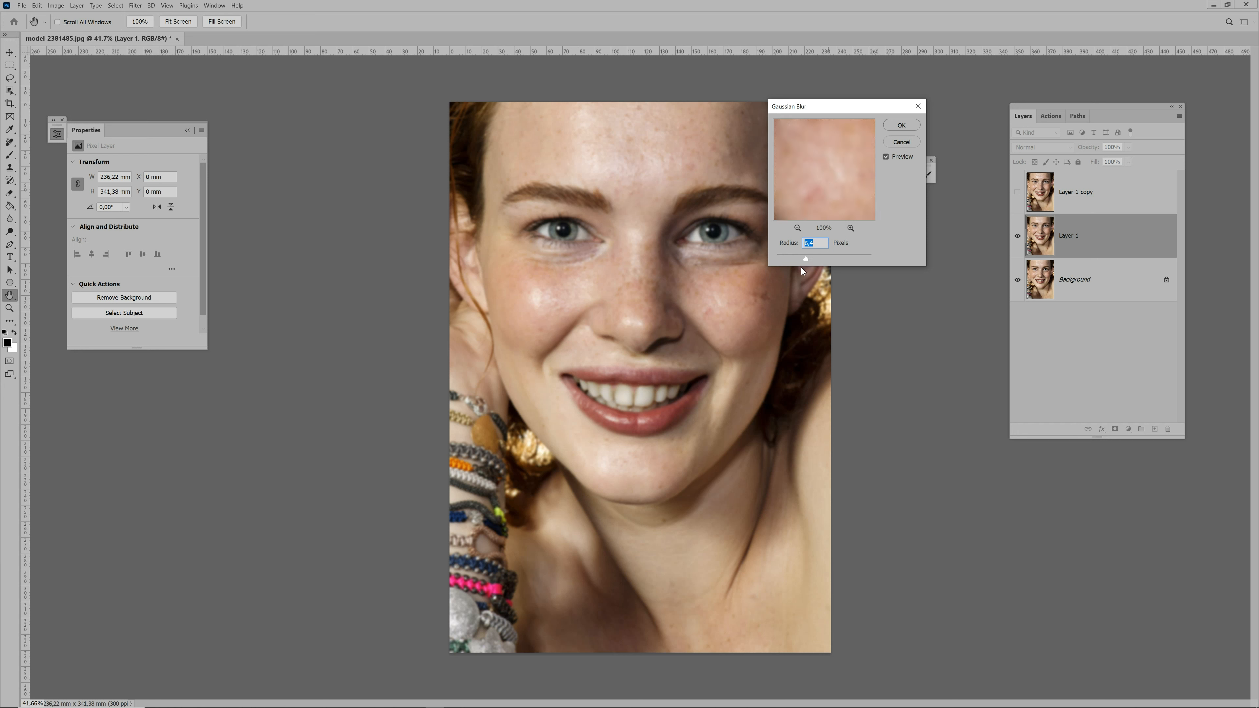
{"action": "left_click_drag", "start_coordinate": [806, 258], "coordinate": [808, 256]}
{"action": "left_click", "coordinate": [816, 244]}
{"action": "type", "text": "7"}
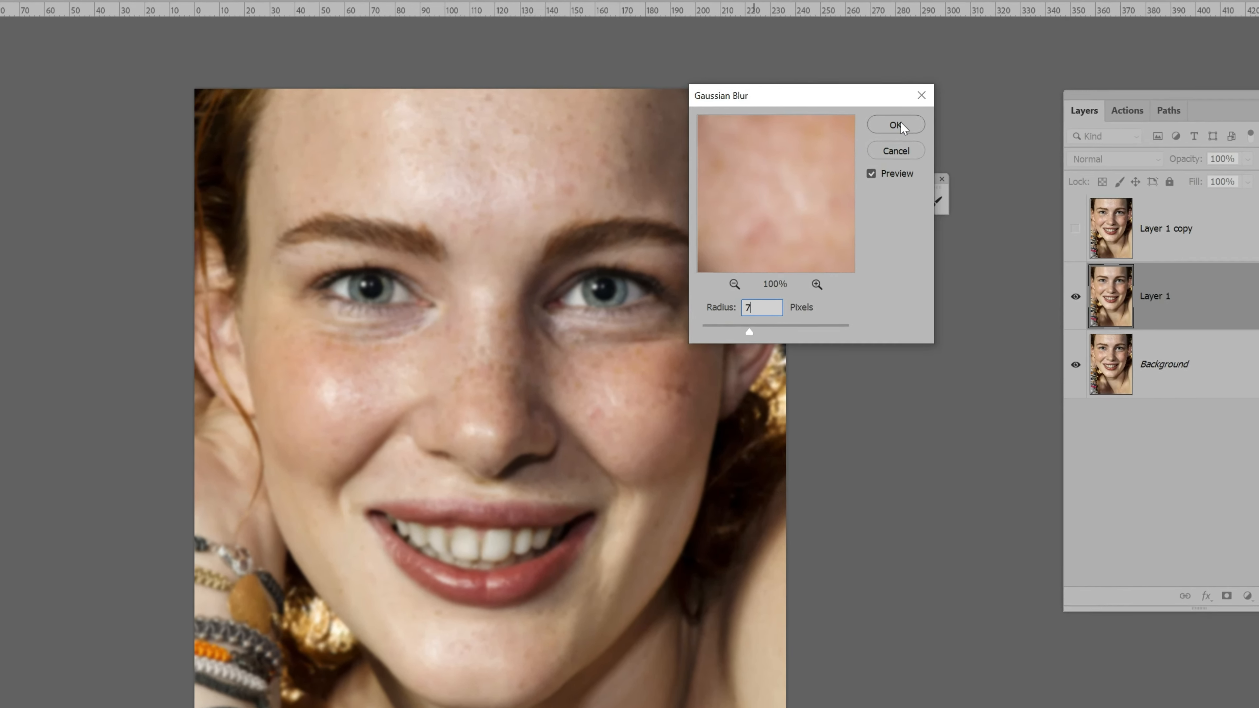
{"action": "left_click", "coordinate": [895, 125]}
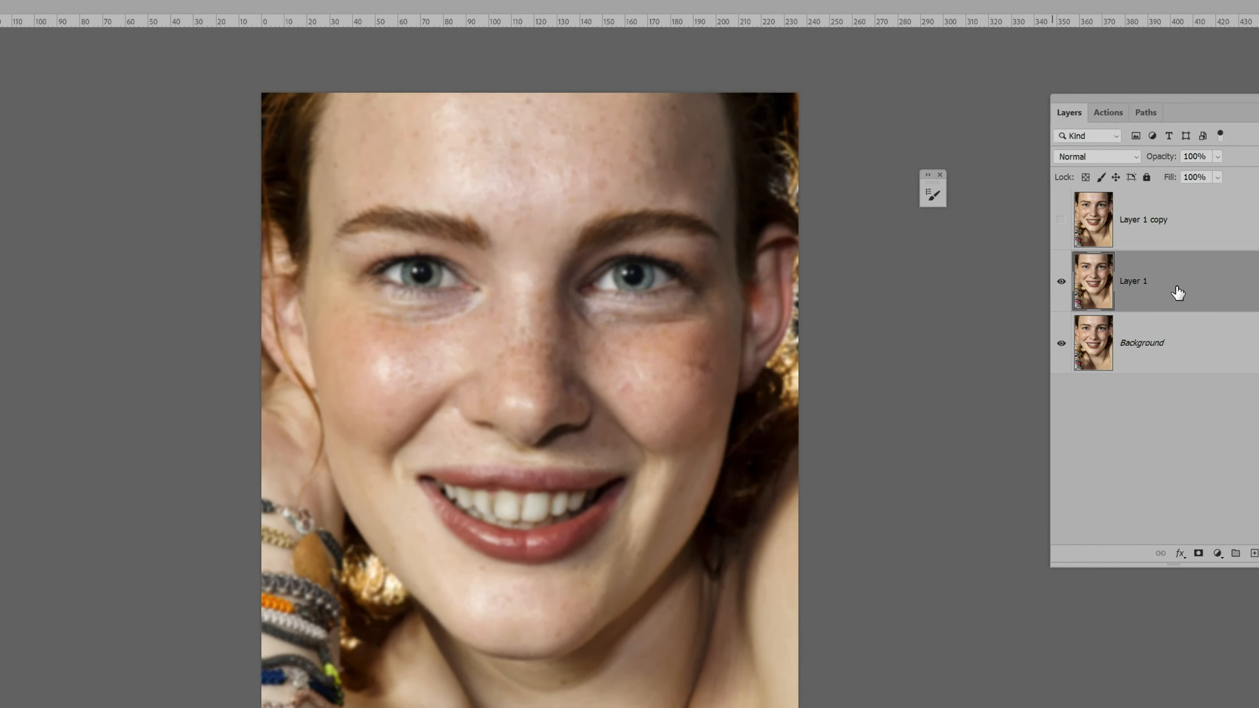
- Show Layer 1 copy and use Apply Image on it with Layer 1 as source, Subtract blending, scale 2 and offset 128
{"action": "left_click", "coordinate": [1173, 222]}
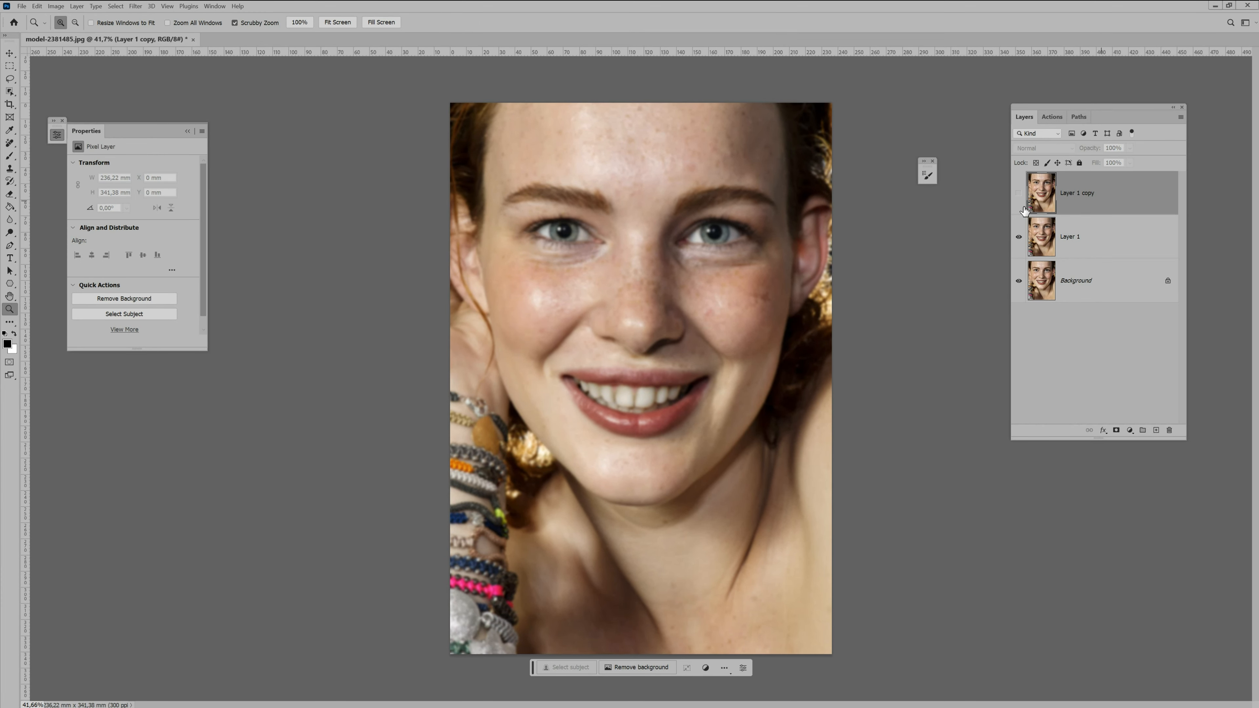
{"action": "left_click", "coordinate": [1019, 193]}
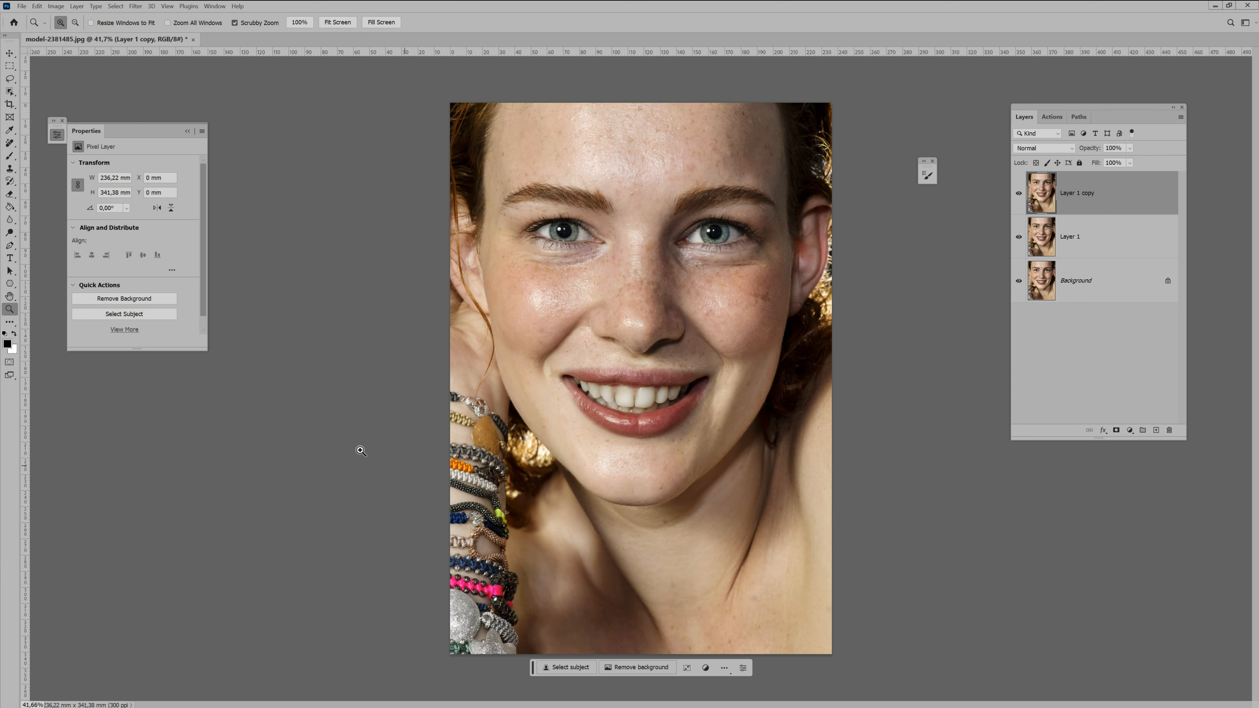
{"action": "left_click", "coordinate": [56, 7]}
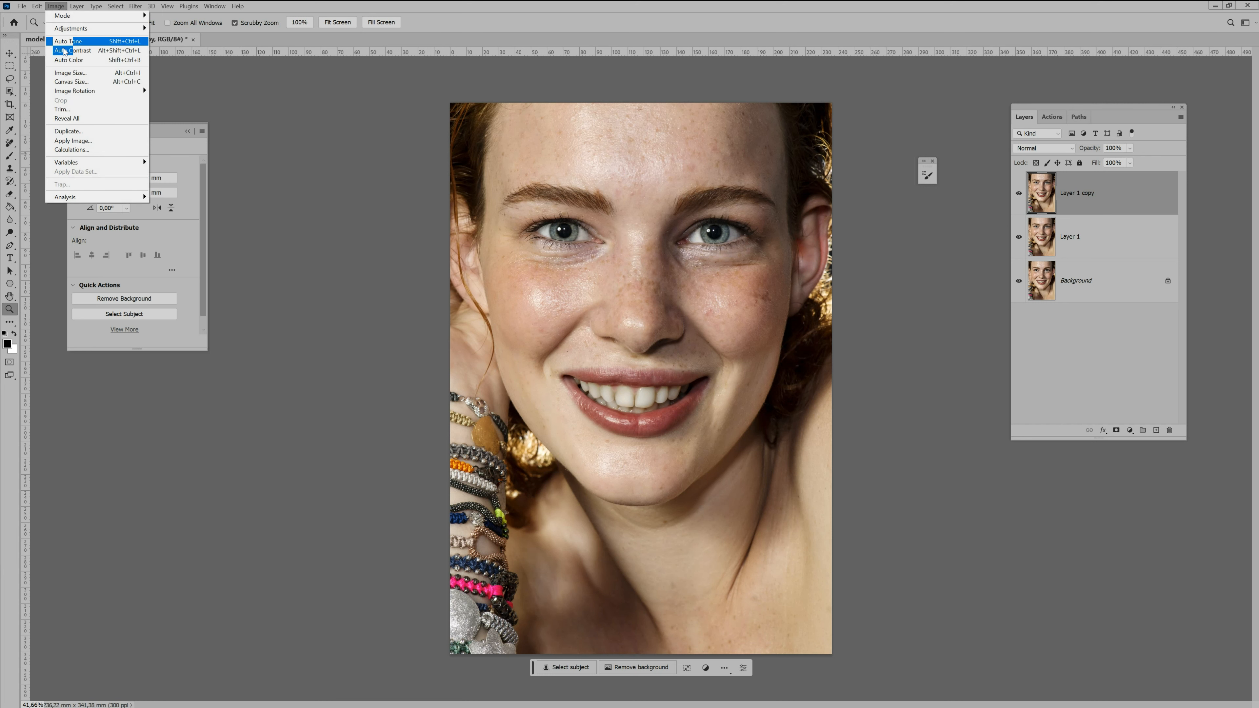
{"action": "left_click", "coordinate": [72, 141]}
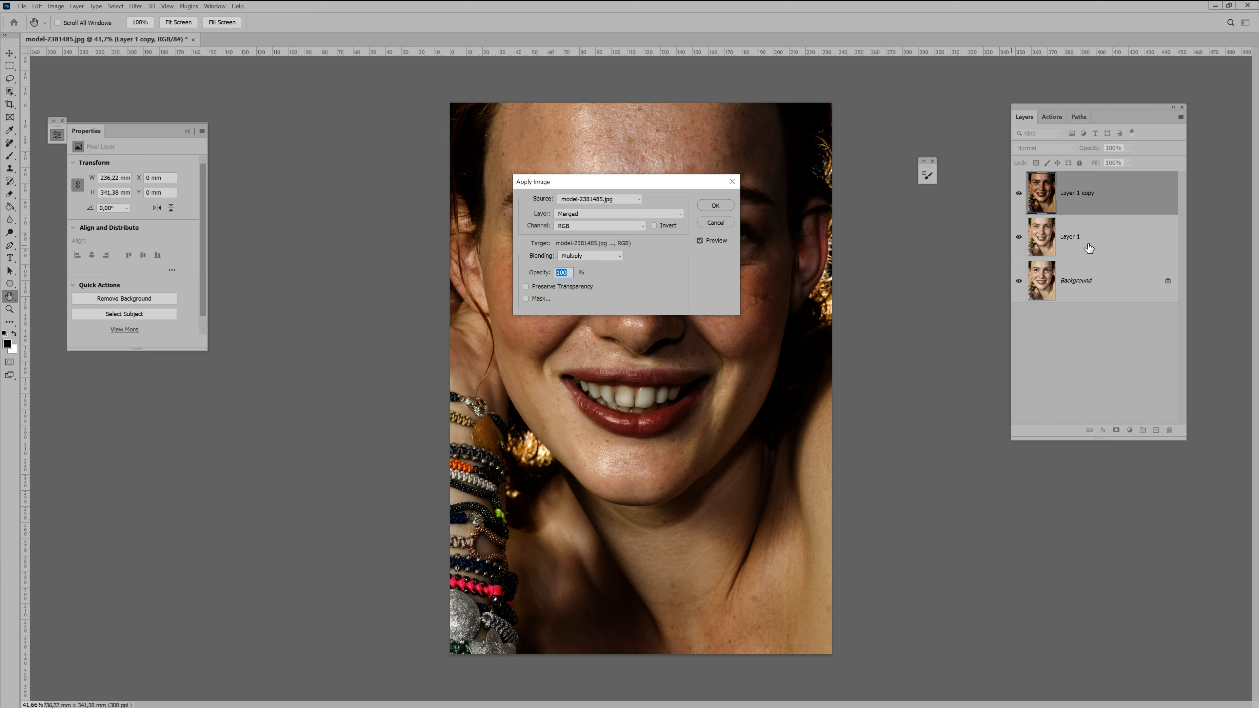
{"action": "left_click", "coordinate": [595, 215]}
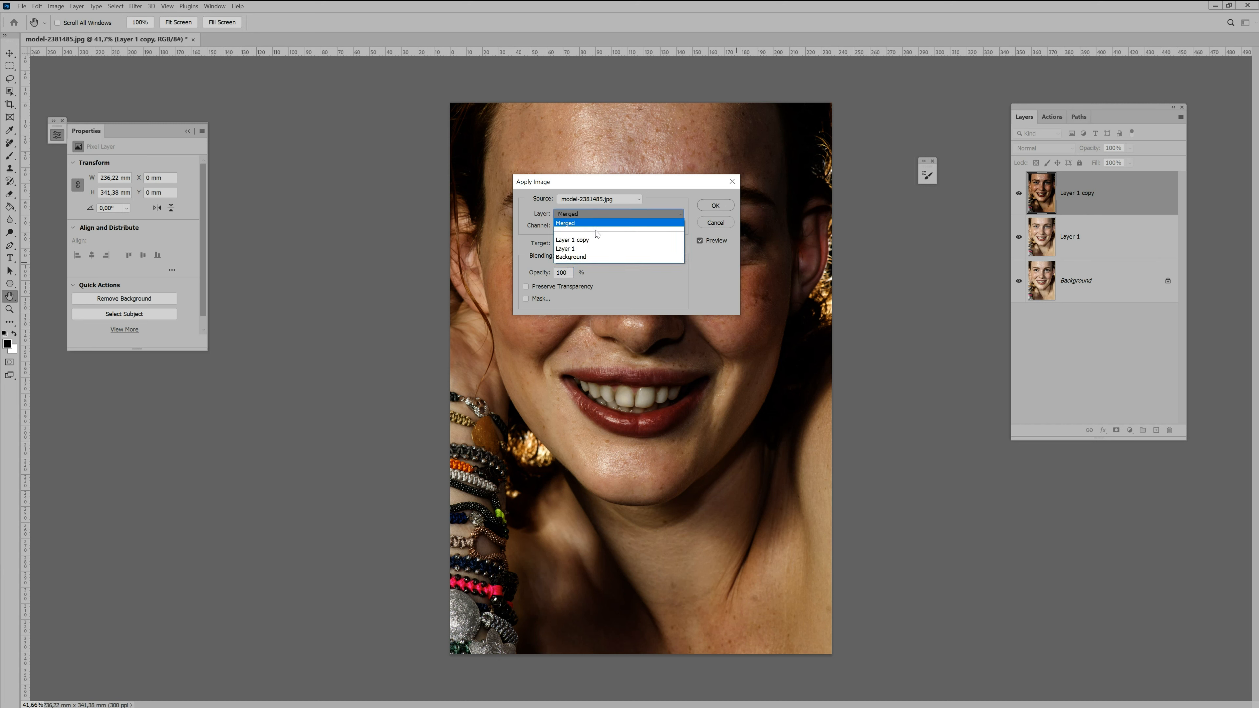
{"action": "left_click", "coordinate": [597, 248]}
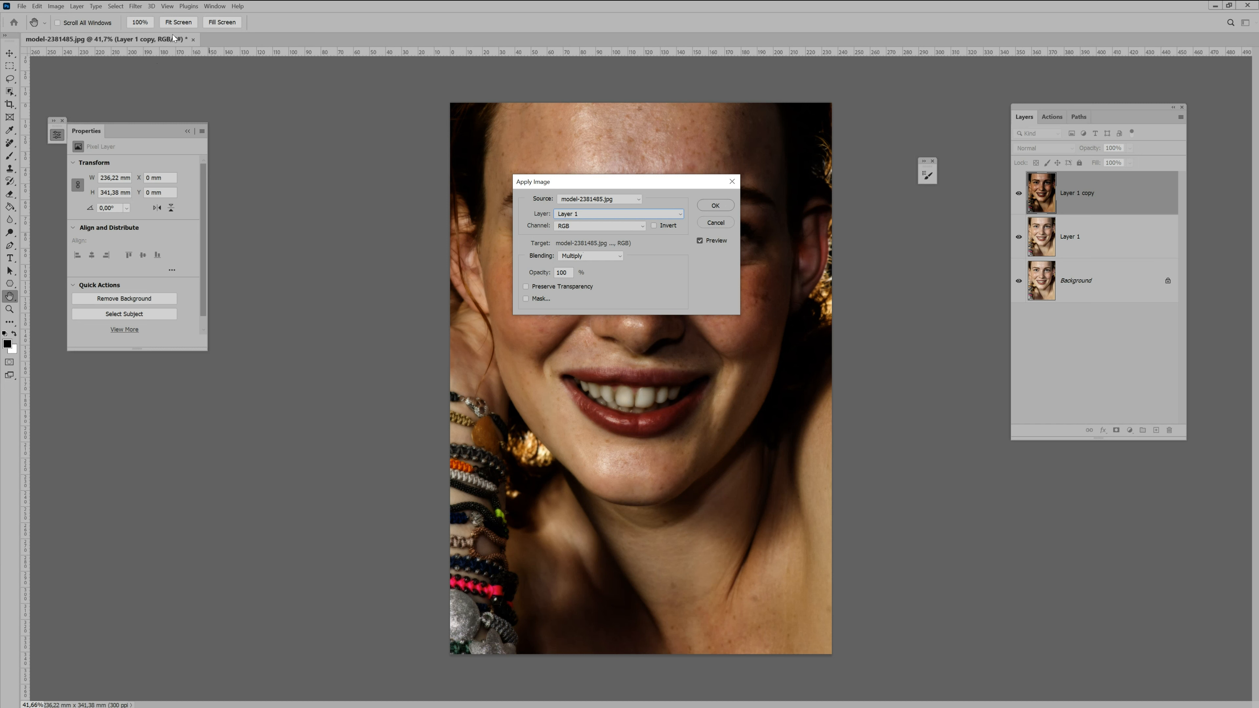
{"action": "left_click", "coordinate": [586, 256]}
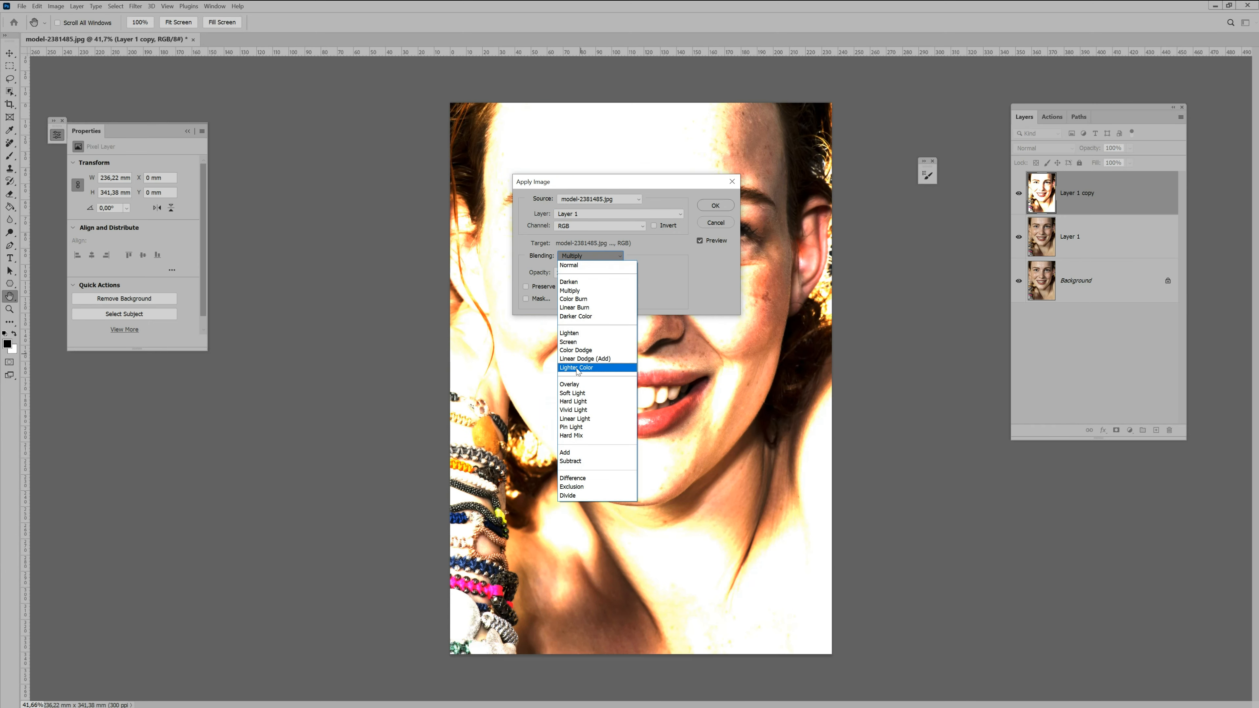
{"action": "left_click", "coordinate": [569, 461]}
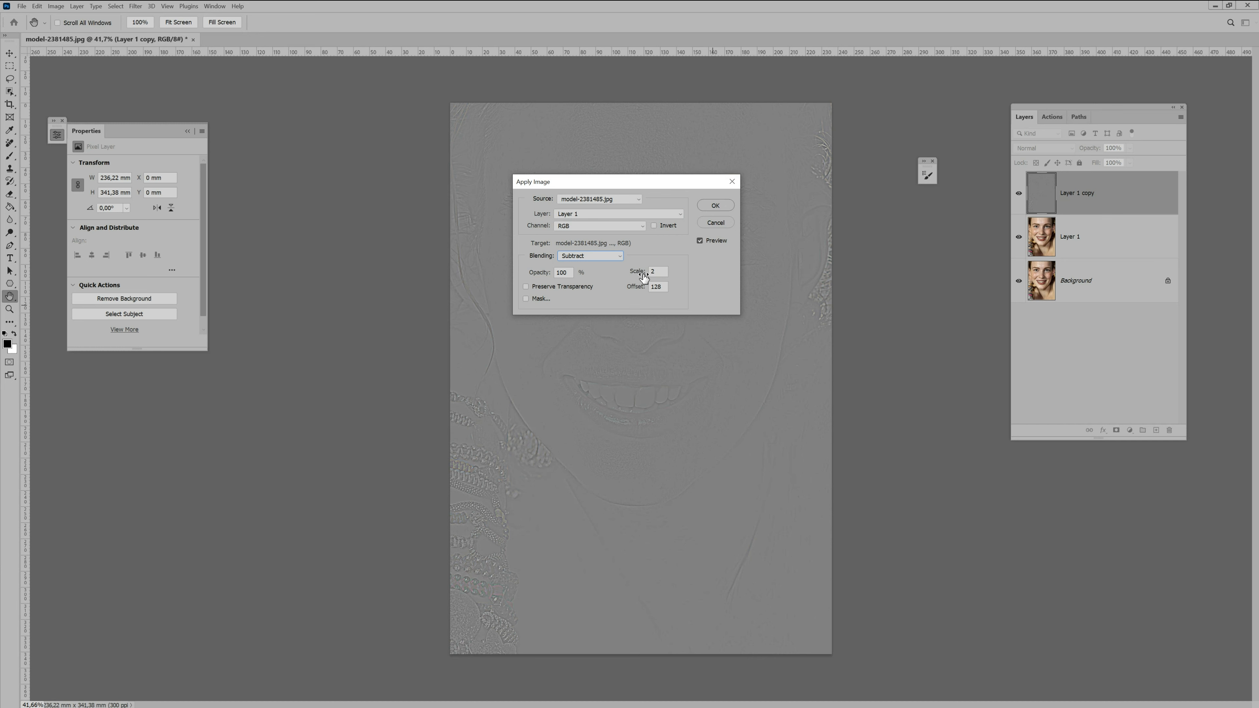
{"action": "left_click", "coordinate": [723, 209]}
- Set Layer 1 copy's blend mode to Linear Light and group it with Layer 1
{"action": "left_click", "coordinate": [1057, 148]}
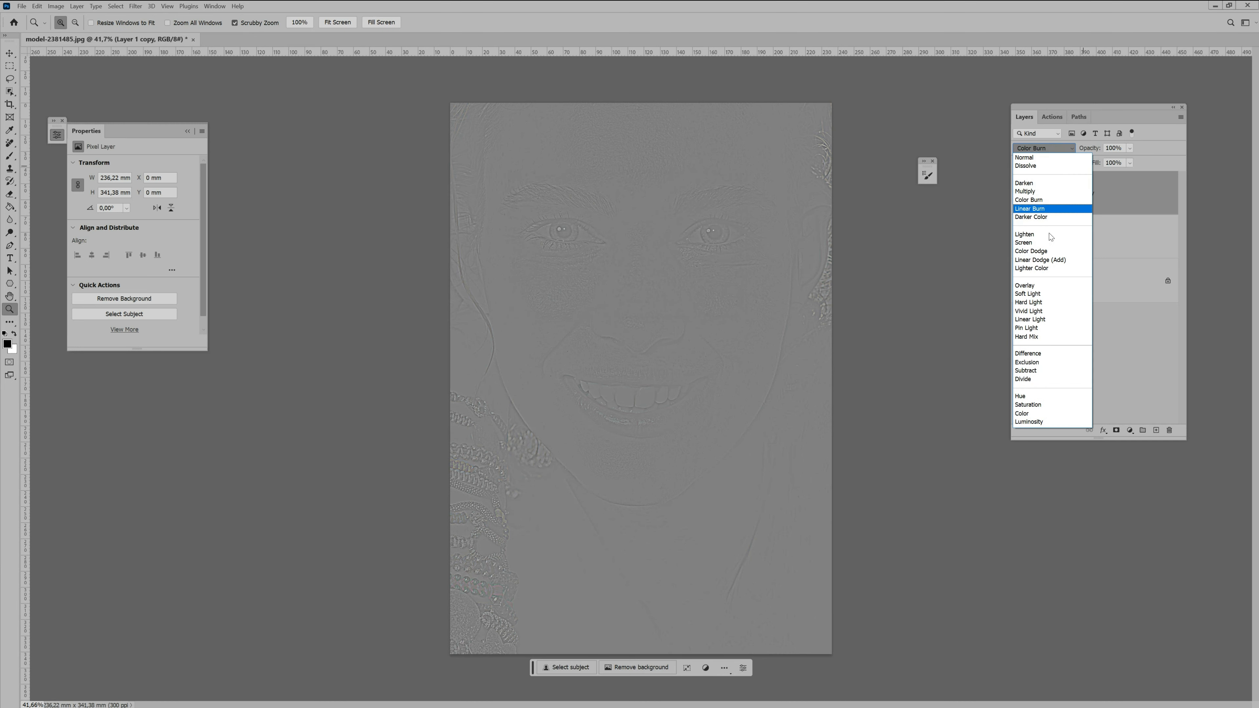
{"action": "left_click", "coordinate": [1048, 320]}
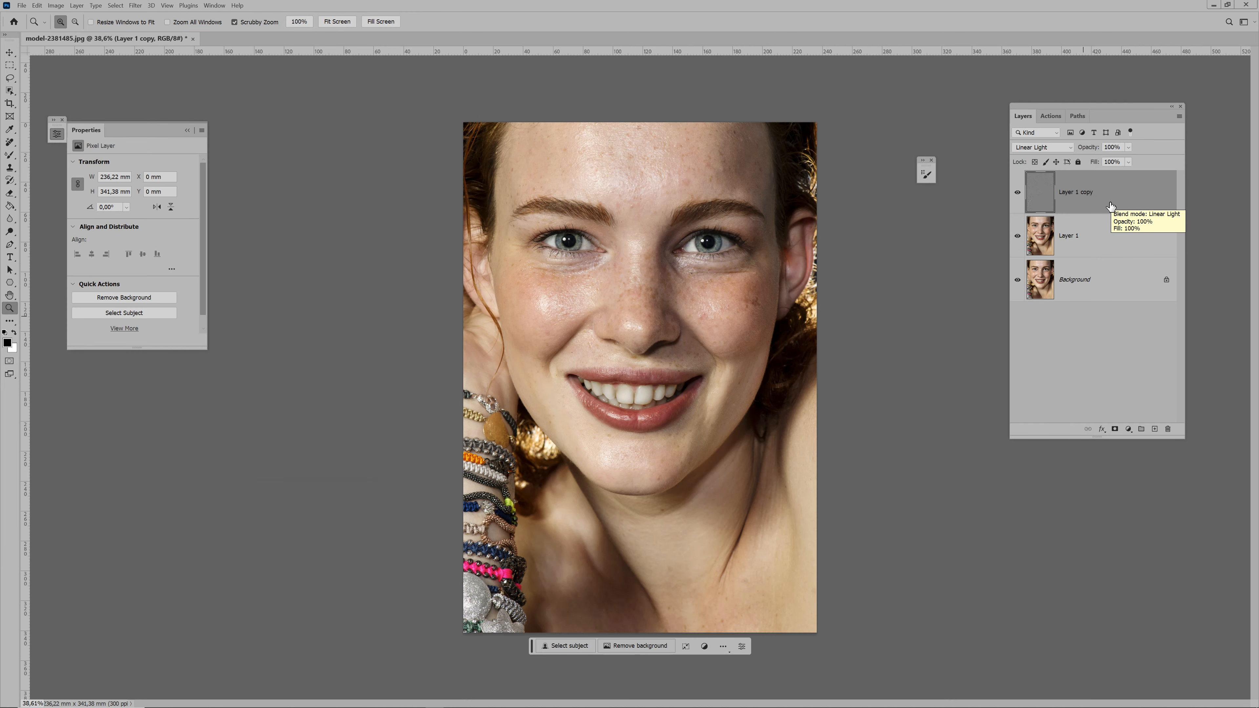
{"action": "left_click", "coordinate": [1101, 239], "text": "shift"}
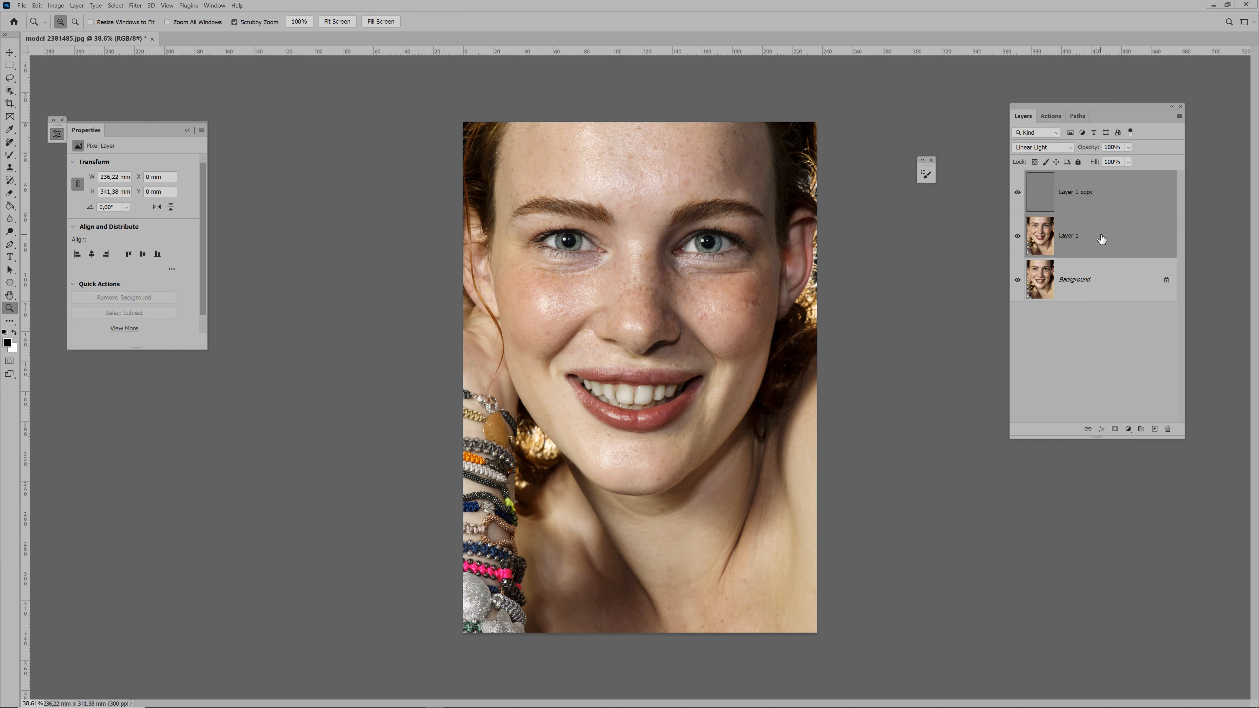
{"action": "key", "text": "ctrl+g"}
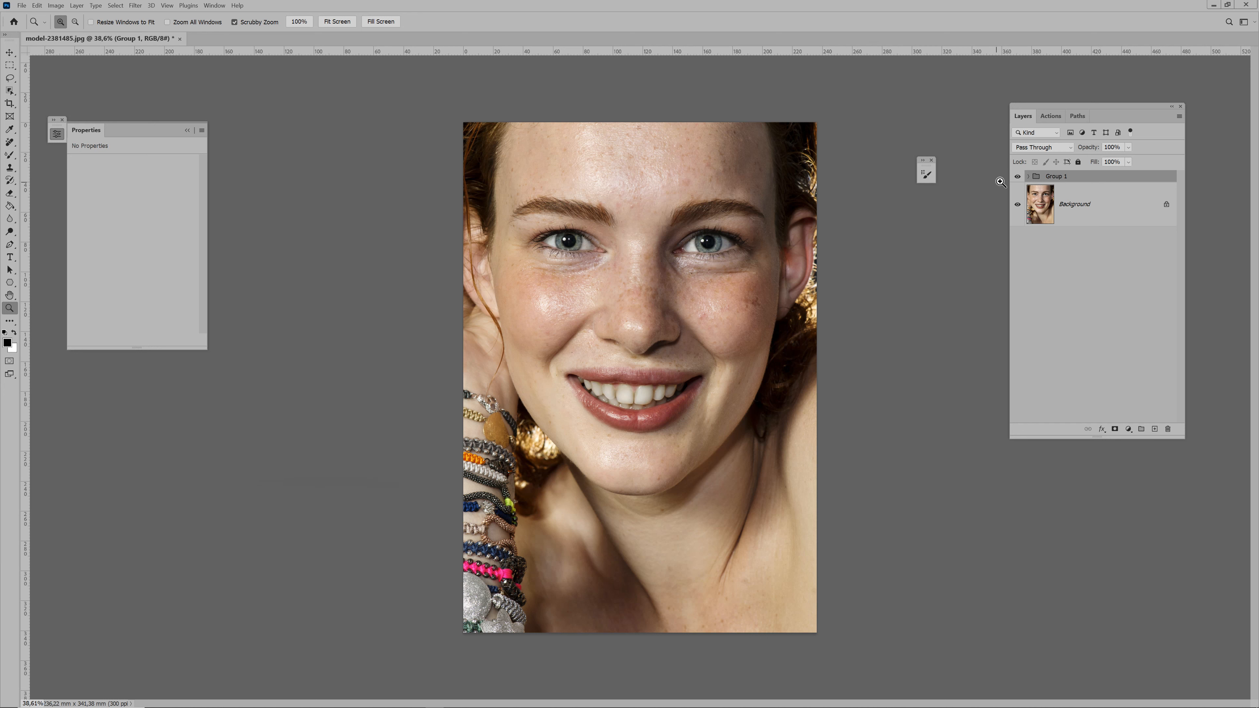
- Expand Group 1, duplicate Layer 1 inside it, and hide the gray Layer 1 copy
{"action": "left_click", "coordinate": [1029, 177]}
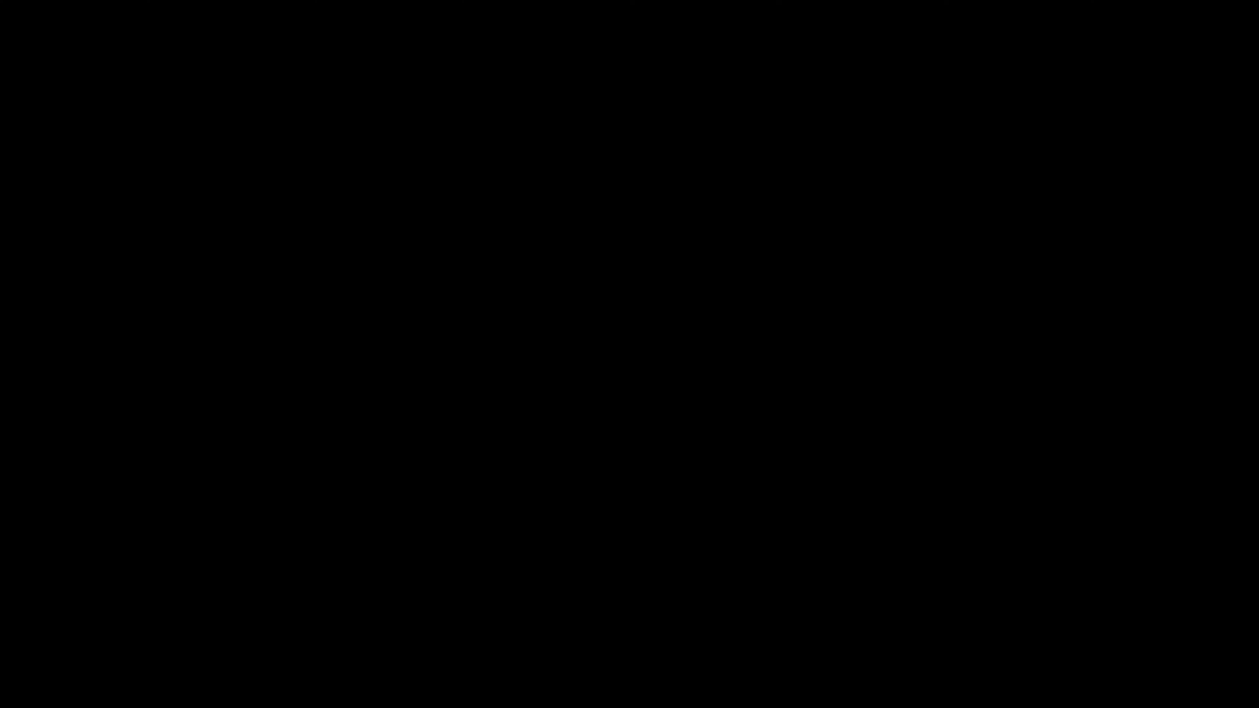
{"action": "left_click", "coordinate": [1091, 248]}
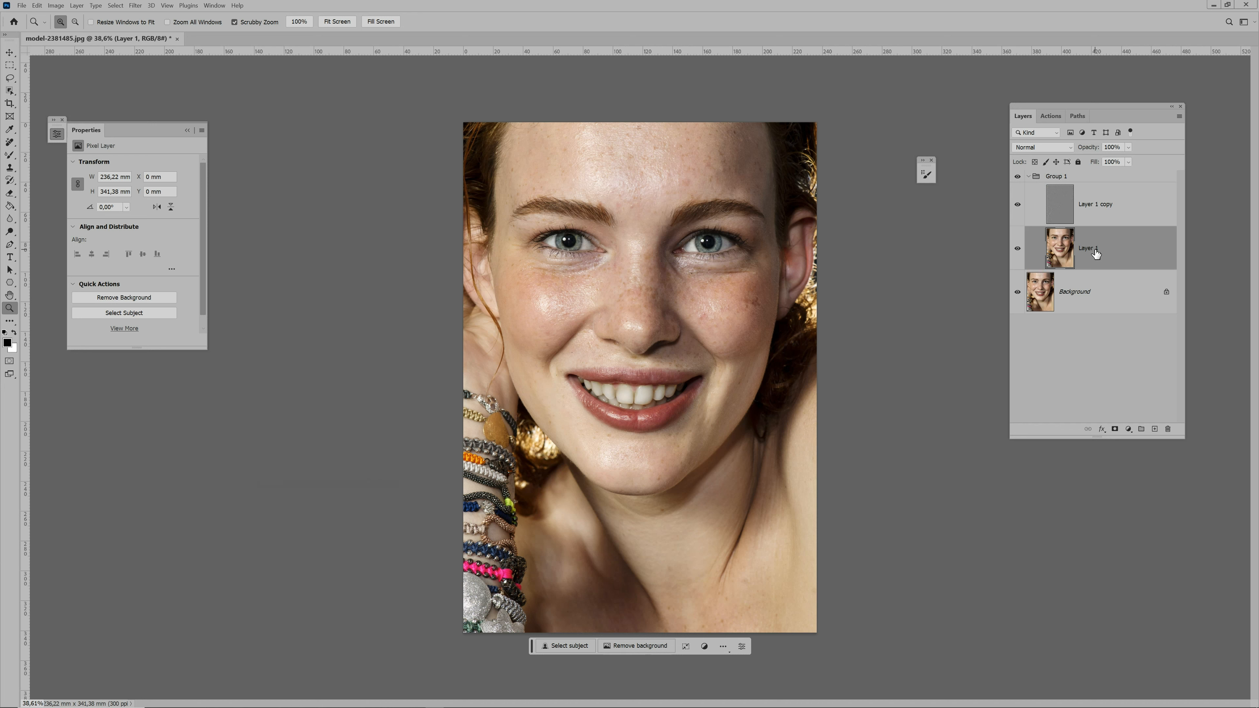
{"action": "left_click_drag", "start_coordinate": [1116, 248], "coordinate": [1156, 429]}
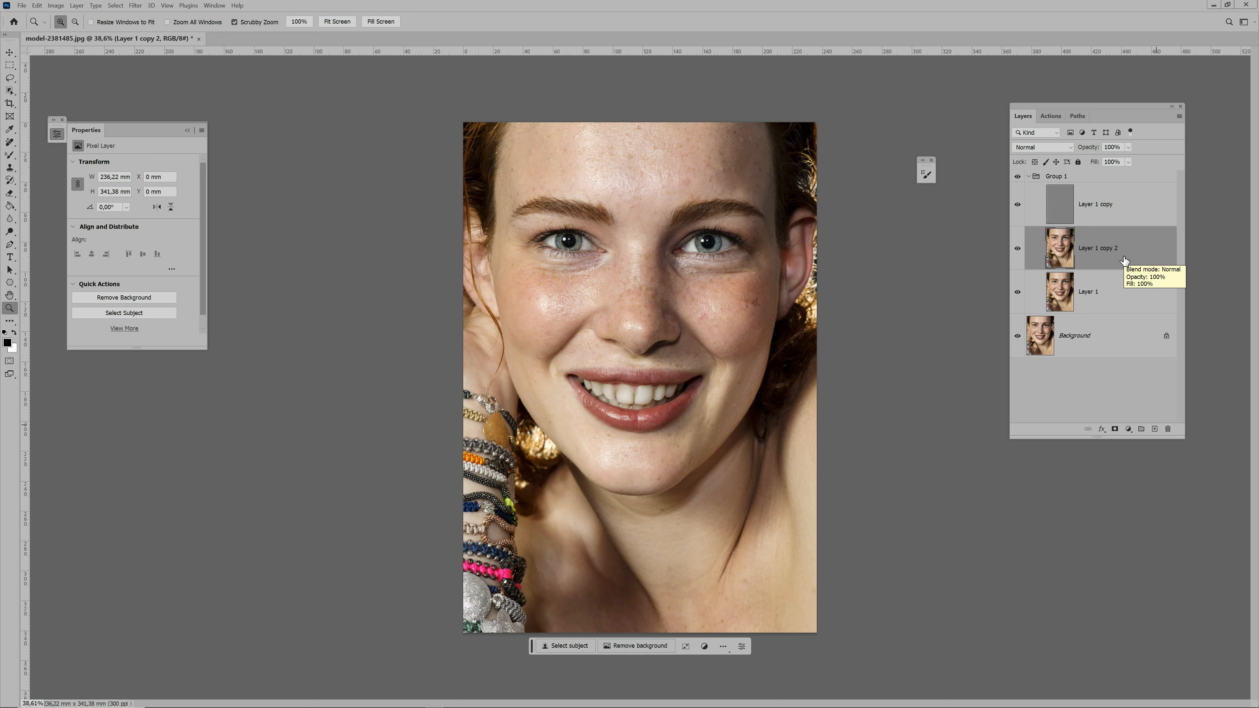
{"action": "left_click", "coordinate": [1016, 206]}
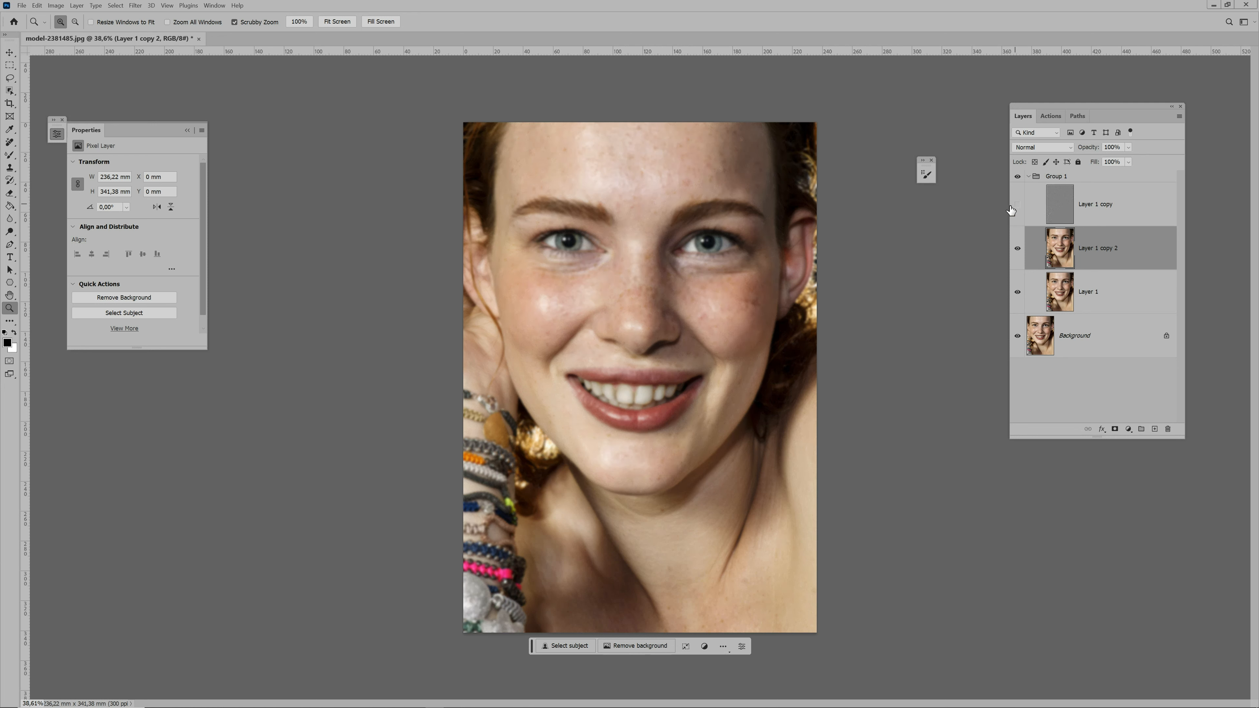
- Activate the Mixer Brush and set its Wet value to 50%
{"action": "left_click", "coordinate": [11, 157]}
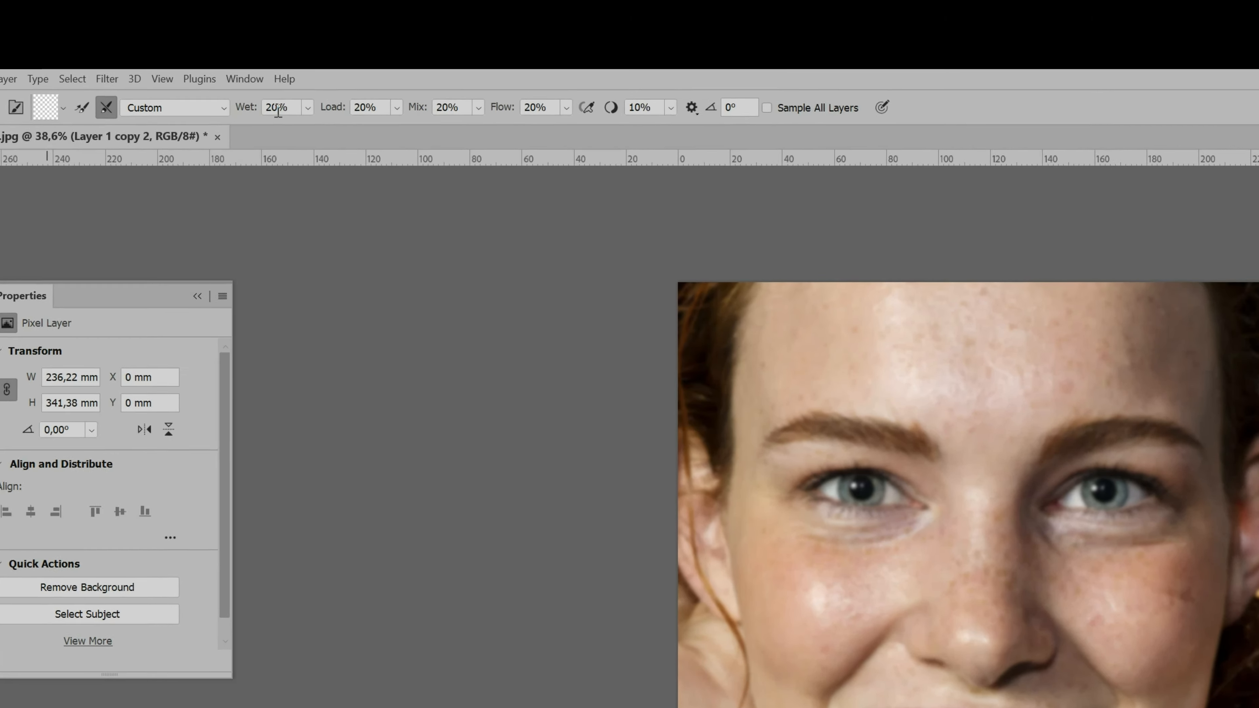
{"action": "double_click", "coordinate": [278, 108]}
{"action": "type", "text": "50"}
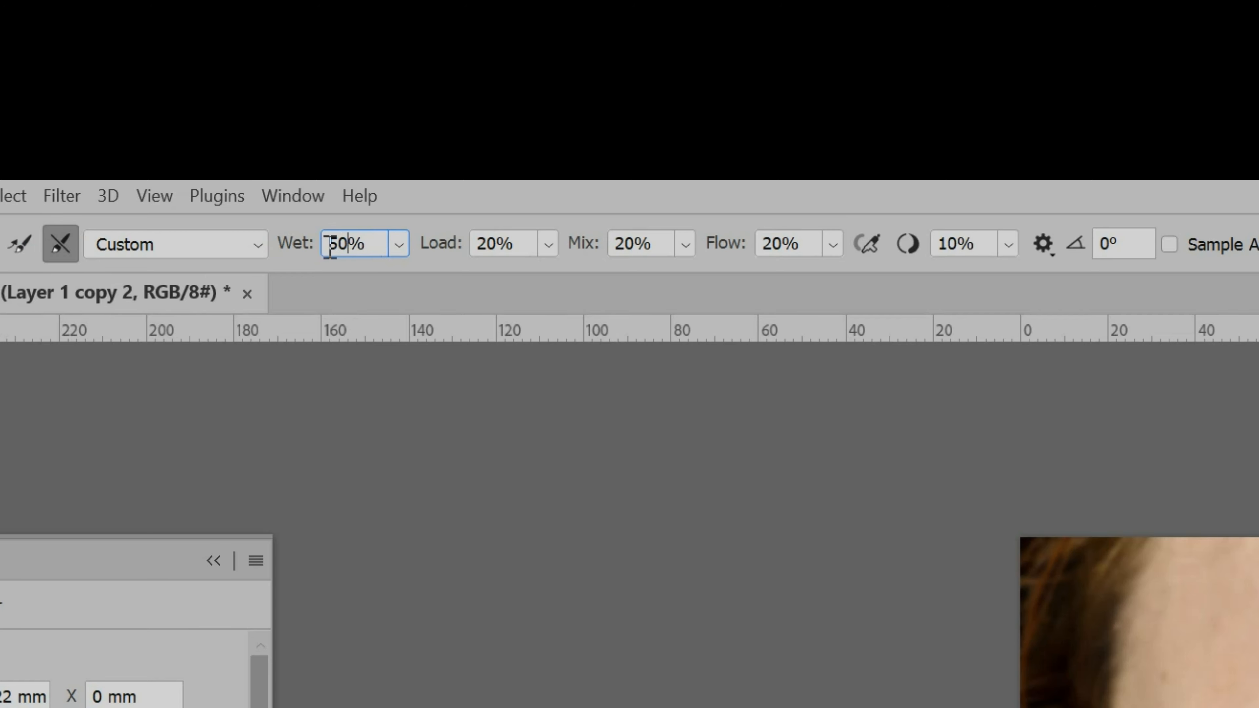
{"action": "key", "text": "Return"}
{"action": "key", "text": "Return"}
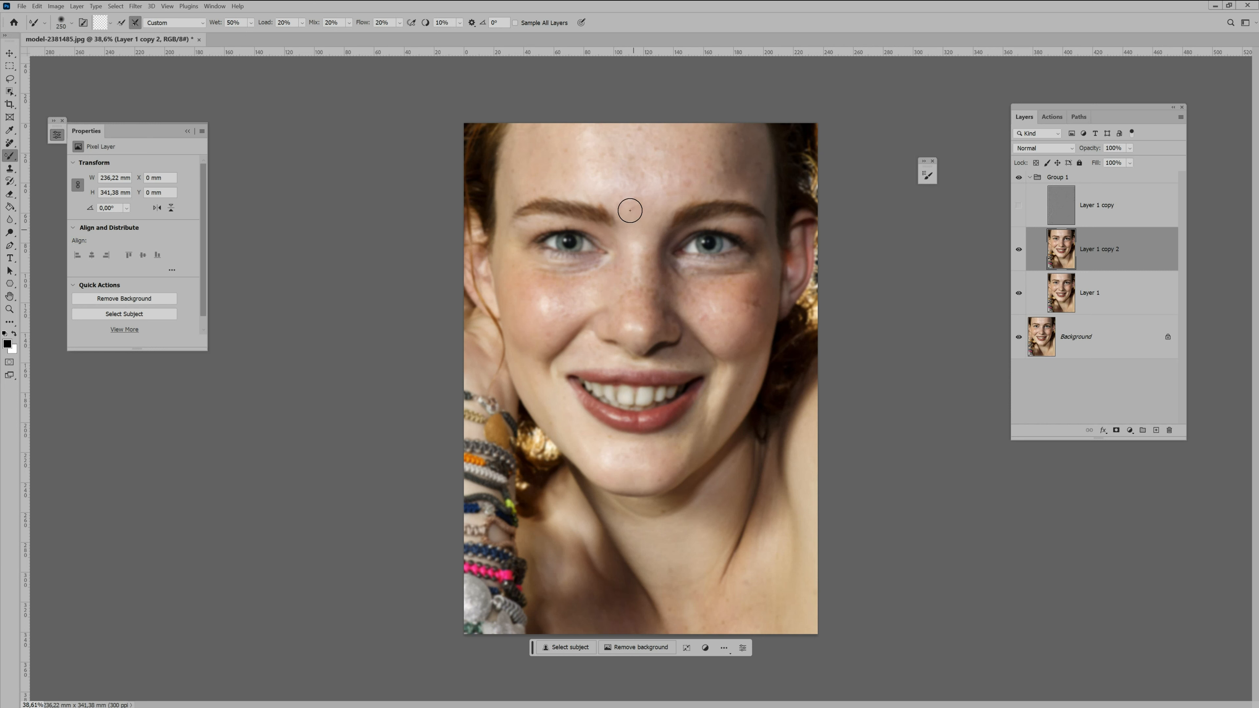
- Blend uneven facial skin tones on Layer 1 copy 2 with the Mixer Brush, adjusting the brush size up to 500
{"action": "key", "text": "bracketright"}
{"action": "key", "text": "bracketright"}
{"action": "key", "text": "bracketright"}
{"action": "key", "text": "bracketright"}
{"action": "key", "text": "bracketleft"}
{"action": "key", "text": "bracketleft"}
{"action": "key", "text": "bracketleft"}
{"action": "key", "text": "bracketleft"}
{"action": "key", "text": "bracketright"}
{"action": "key", "text": "bracketright"}
{"action": "key", "text": "bracketright"}
{"action": "key", "text": "bracketright"}
{"action": "key", "text": "bracketright"}
{"action": "key", "text": "bracketright"}
- Show Layer 1 copy and toggle Layer 1 copy 2's visibility to compare the skin before and after blending
{"action": "left_click", "coordinate": [1019, 207]}
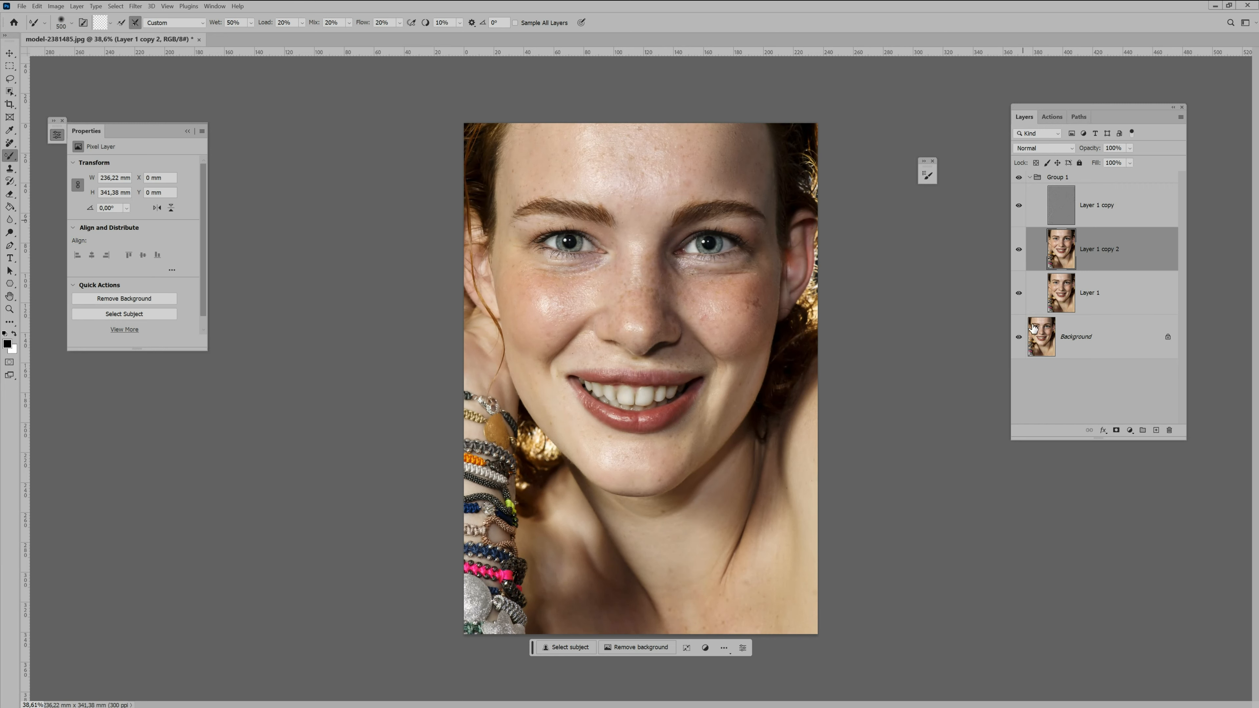
{"action": "left_click", "coordinate": [1019, 250]}
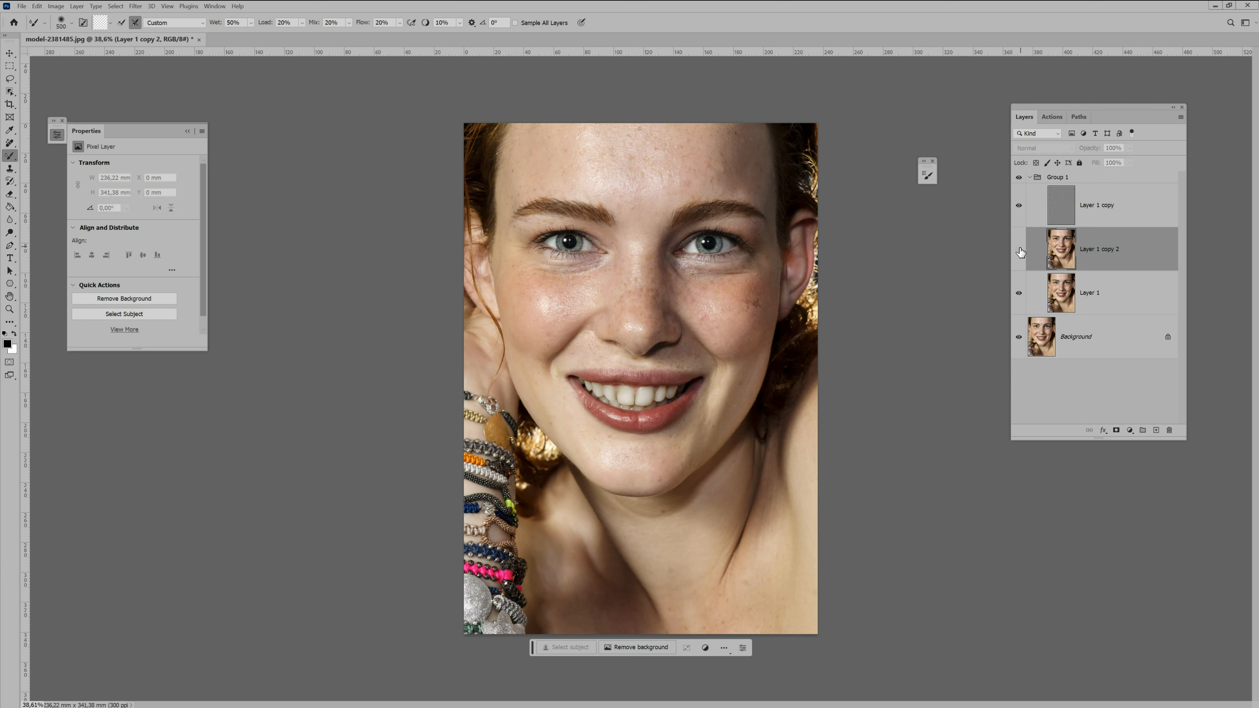
{"action": "left_click", "coordinate": [1020, 250]}
{"action": "left_click", "coordinate": [1020, 251]}
{"action": "left_click", "coordinate": [1020, 251]}
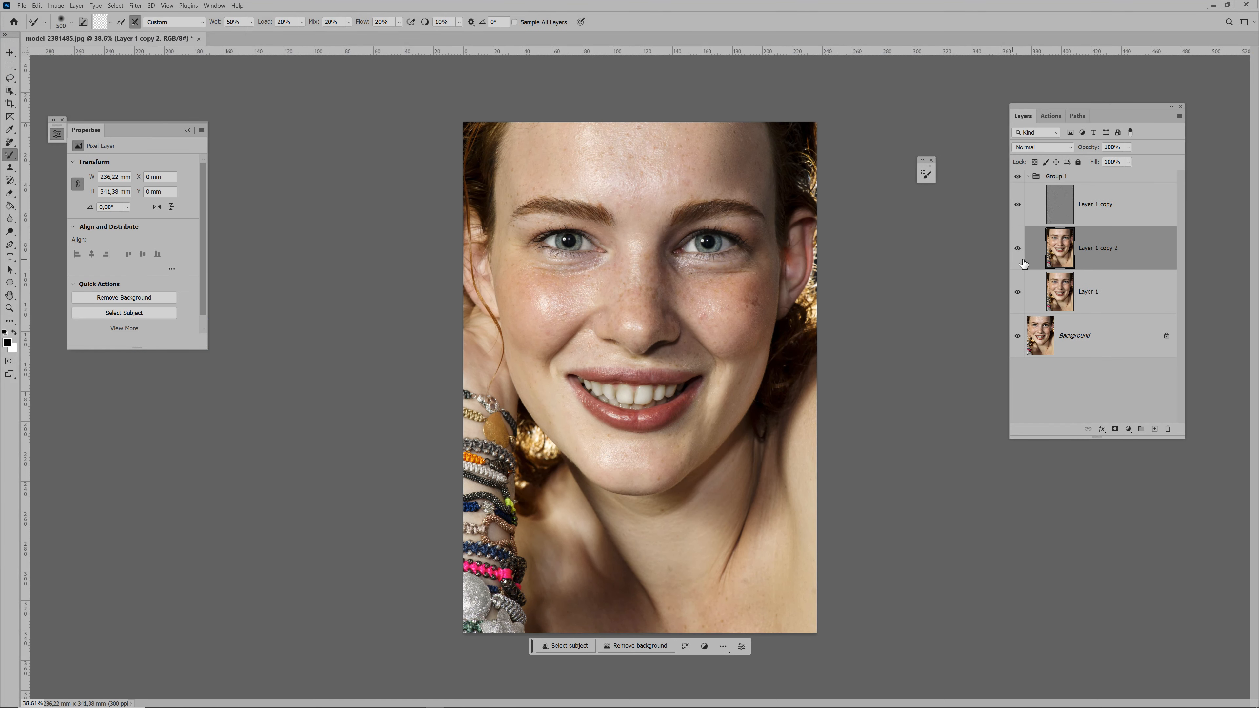
- Duplicate Layer 1 again, with both Layer 1 copy 2 and the gray Layer 1 copy hidden
{"action": "left_click", "coordinate": [1018, 248]}
{"action": "left_click", "coordinate": [1135, 294]}
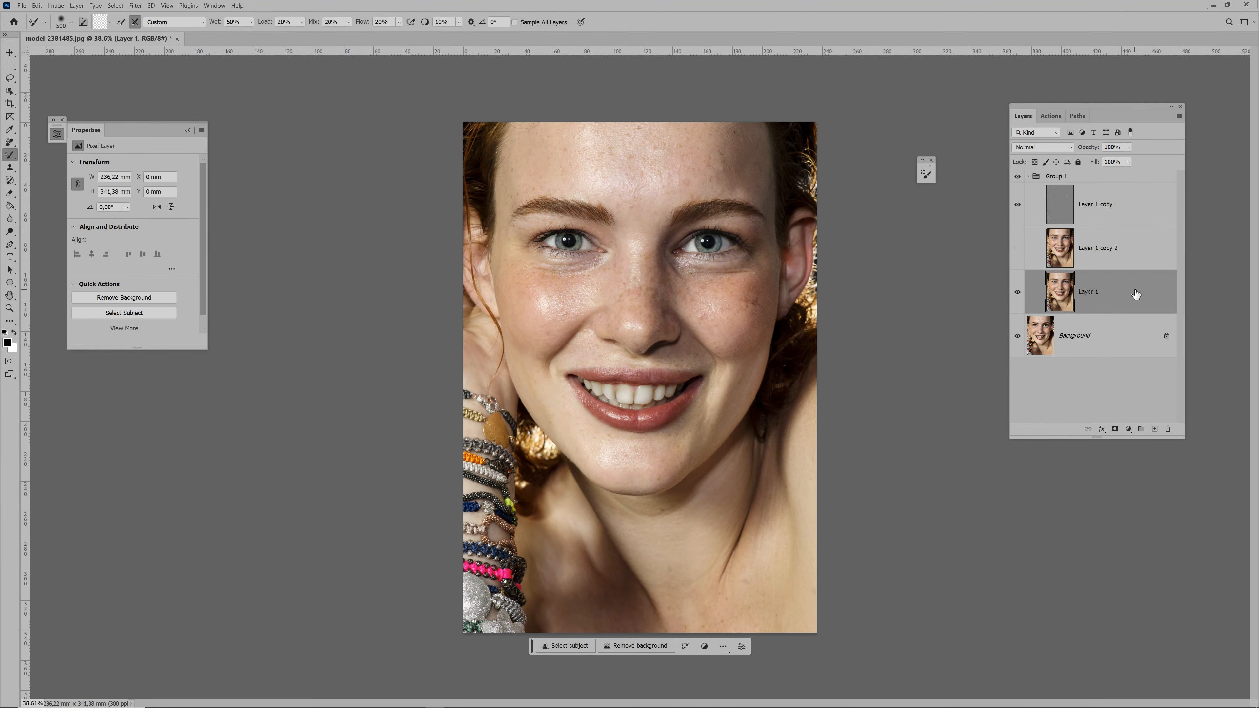
{"action": "left_click_drag", "start_coordinate": [1136, 294], "coordinate": [1156, 429]}
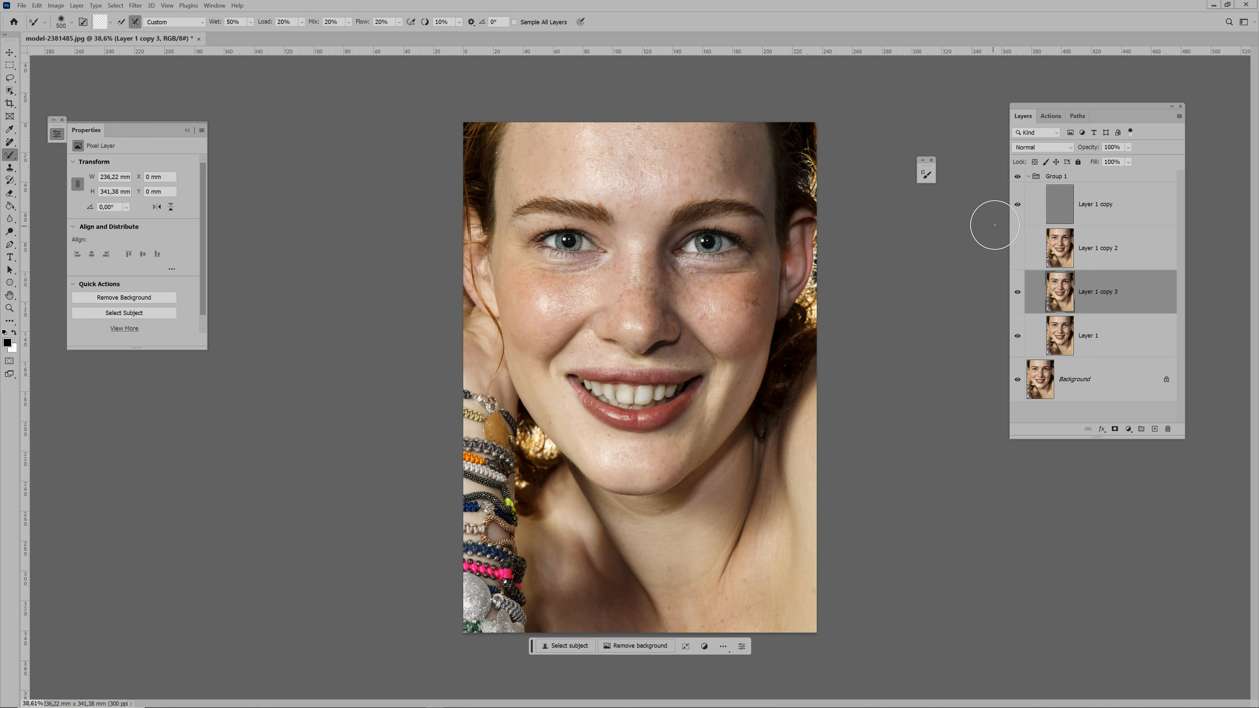
{"action": "left_click", "coordinate": [1017, 207]}
- Add a Black & White adjustment layer at the top of Group 1 with Reds at -62 and Yellows at 13
{"action": "left_click", "coordinate": [1098, 179]}
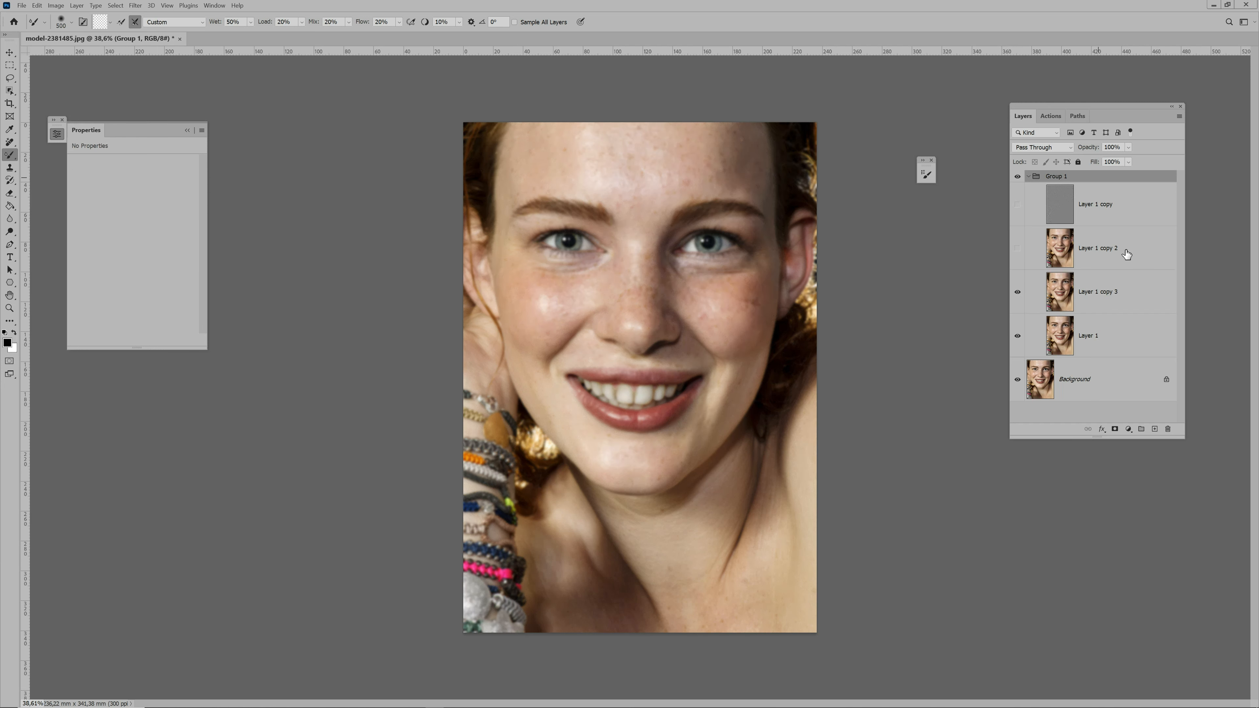
{"action": "left_click", "coordinate": [1129, 429]}
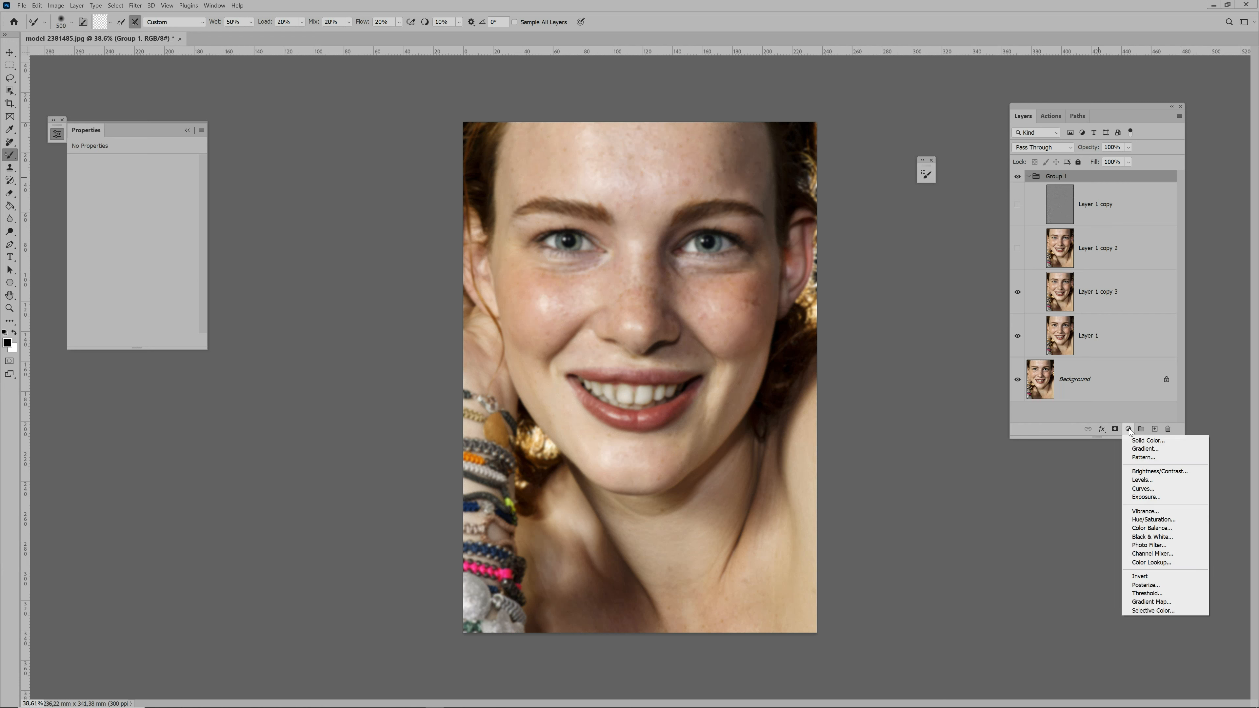
{"action": "left_click", "coordinate": [1151, 537]}
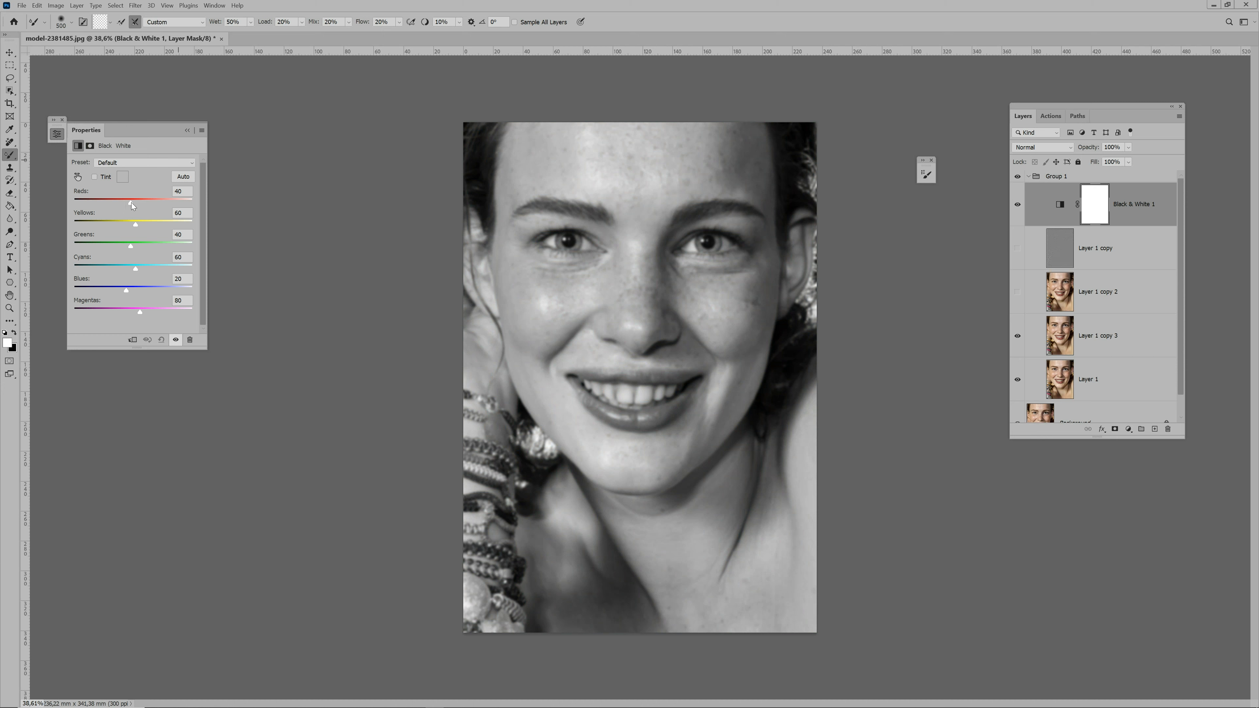
{"action": "mouse_move", "coordinate": [132, 203]}
{"action": "left_mouse_down"}
{"action": "mouse_move", "coordinate": [106, 204]}
{"action": "mouse_move", "coordinate": [125, 227]}
{"action": "left_mouse_up"}
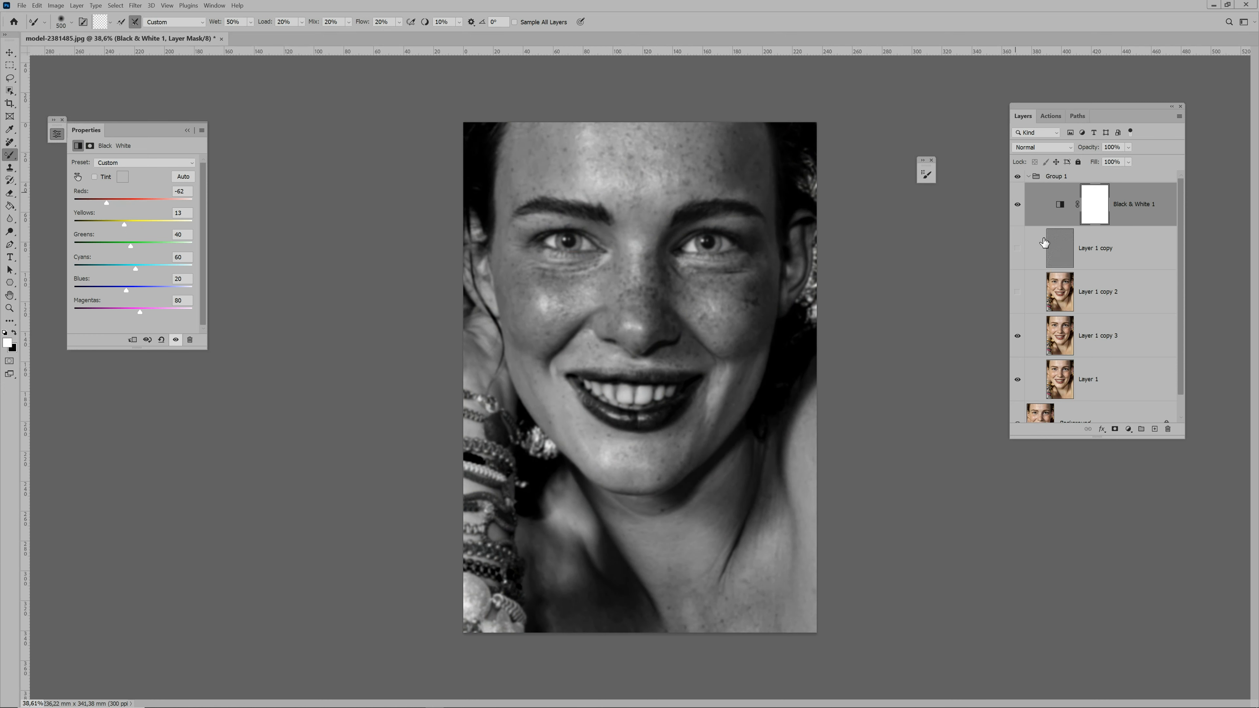
- Select Layer 1 copy 3 and activate the Remove Tool for retouching it
{"action": "scroll", "coordinate": [1104, 310], "scroll_direction": "down", "scroll_amount": 1}
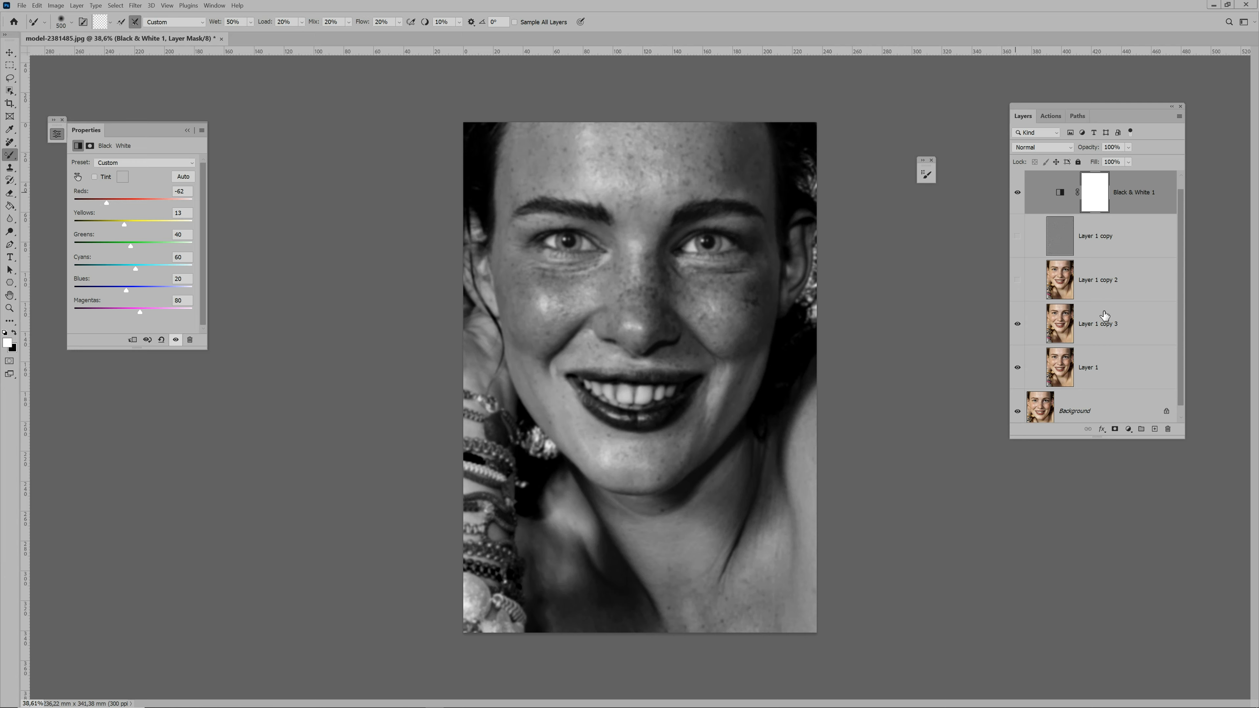
{"action": "left_click", "coordinate": [1102, 331]}
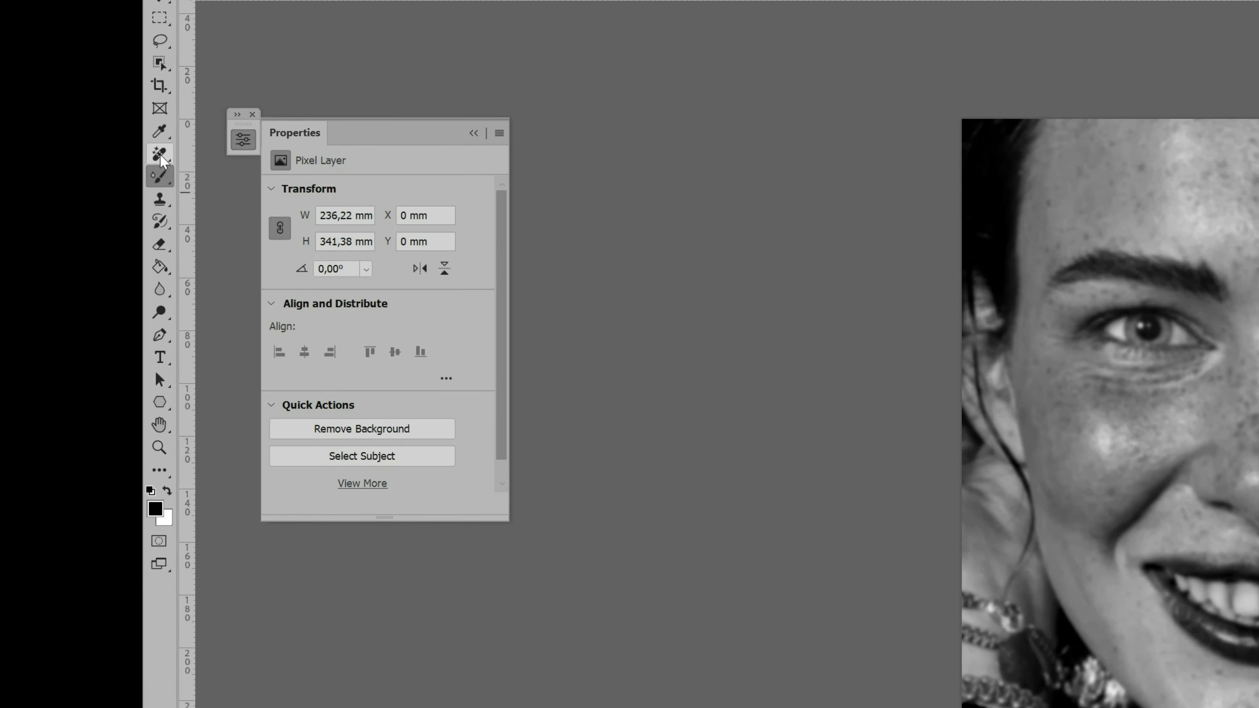
{"action": "right_click", "coordinate": [14, 144]}
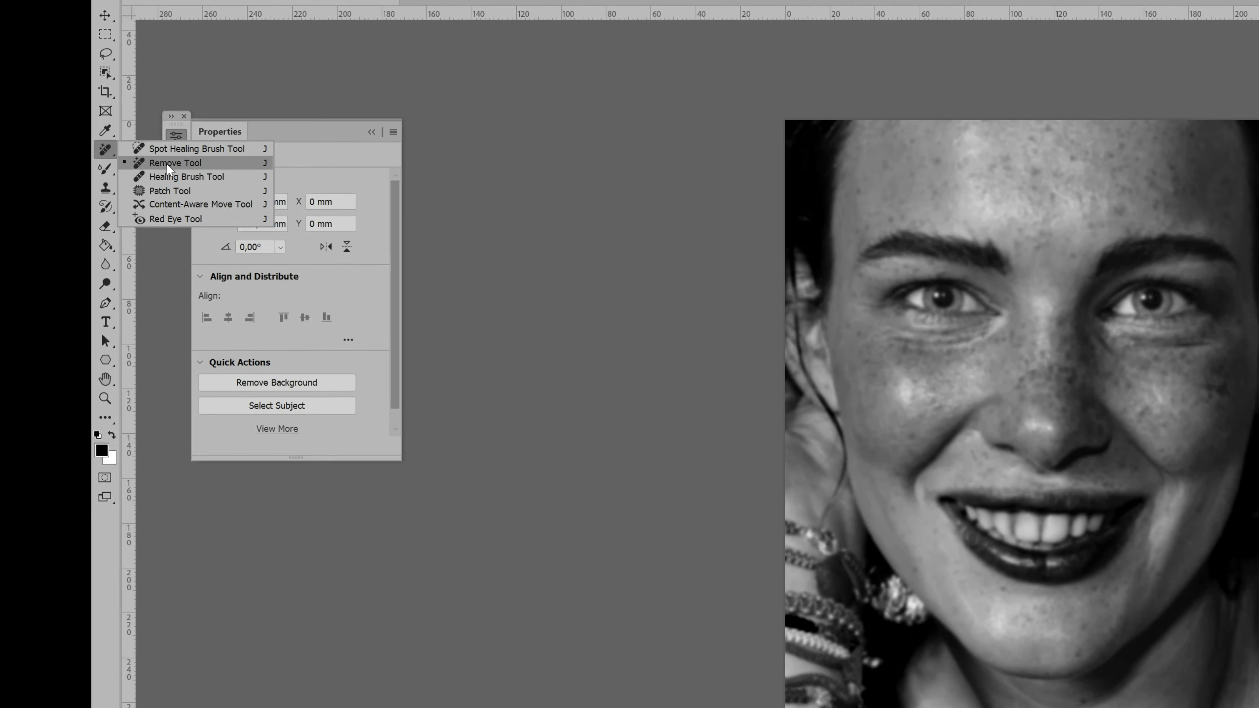
{"action": "left_click", "coordinate": [297, 175]}
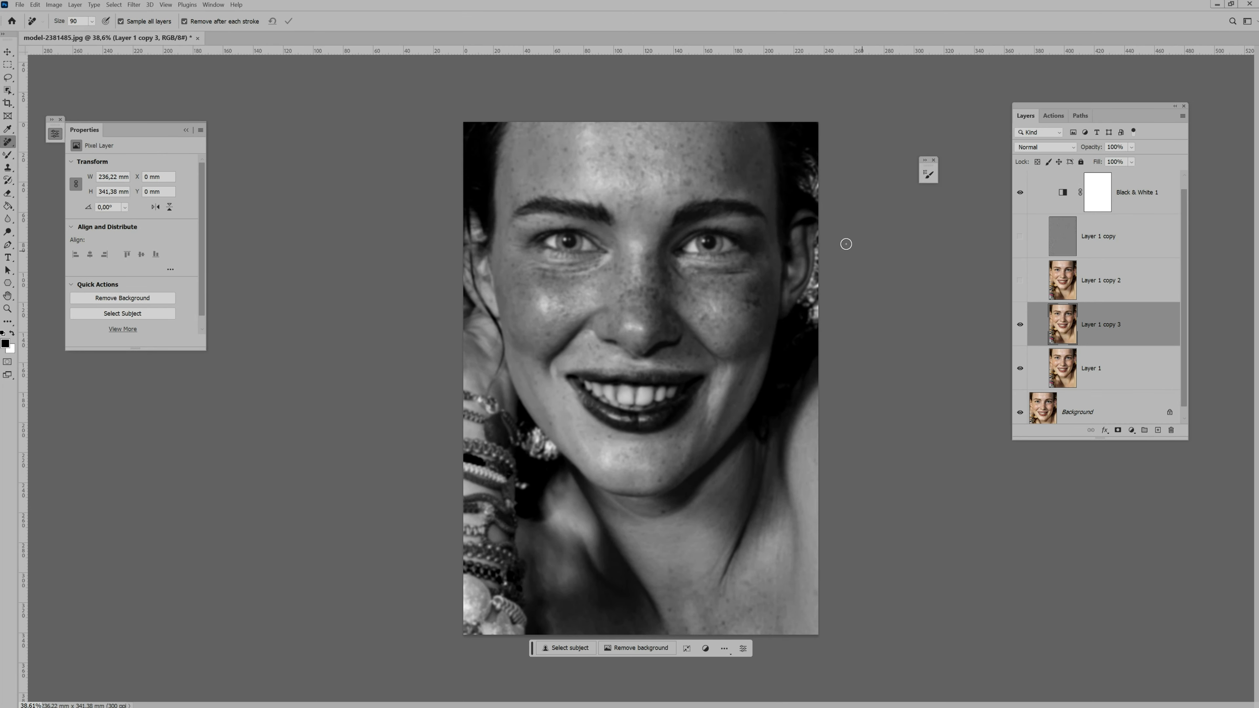
- Paint out uneven tone patches on both cheeks, the nose bridge and the skin around the mouth with the Remove Tool
{"action": "mouse_move", "coordinate": [757, 310]}
{"action": "left_mouse_down"}
{"action": "mouse_move", "coordinate": [747, 299]}
{"action": "mouse_move", "coordinate": [742, 319]}
{"action": "left_mouse_up"}
{"action": "left_click_drag", "start_coordinate": [685, 280], "coordinate": [667, 255]}
{"action": "left_click_drag", "start_coordinate": [511, 320], "coordinate": [526, 338]}
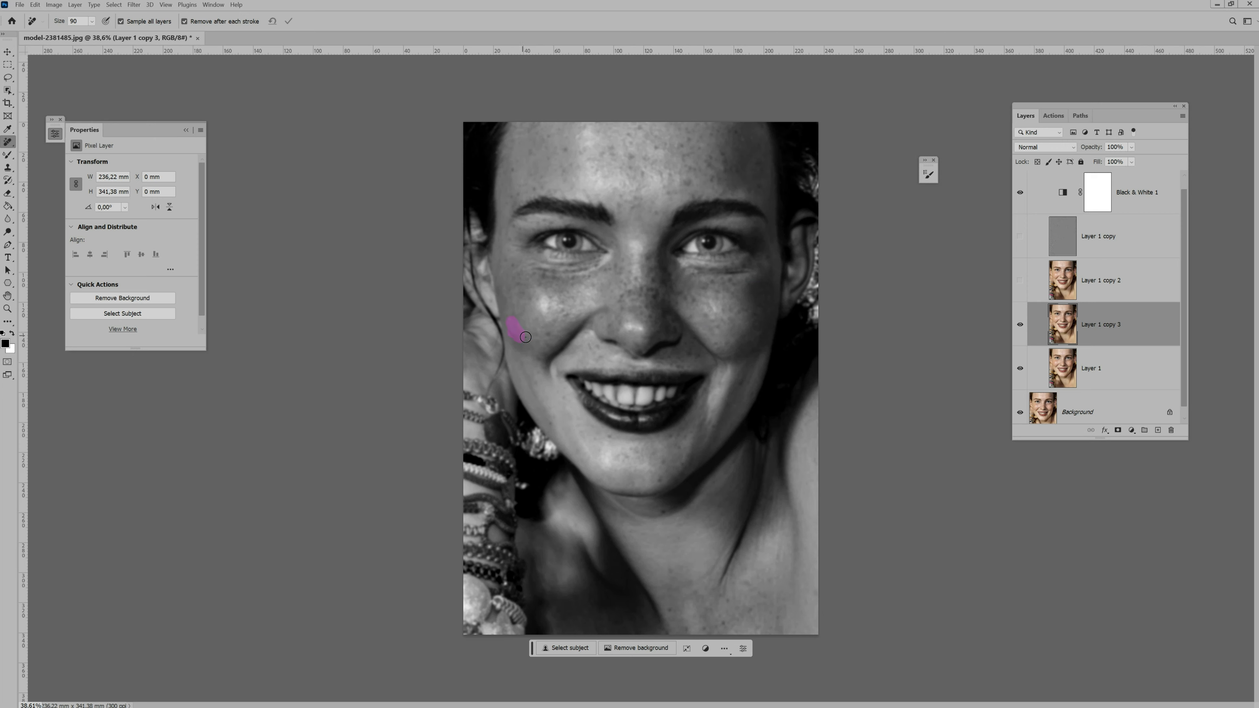
{"action": "left_click_drag", "start_coordinate": [683, 430], "coordinate": [697, 422]}
{"action": "left_click_drag", "start_coordinate": [743, 384], "coordinate": [746, 372]}
{"action": "left_click_drag", "start_coordinate": [701, 411], "coordinate": [710, 398]}
{"action": "mouse_move", "coordinate": [739, 307]}
{"action": "left_mouse_down"}
{"action": "mouse_move", "coordinate": [707, 322]}
{"action": "mouse_move", "coordinate": [690, 307]}
{"action": "left_mouse_up"}
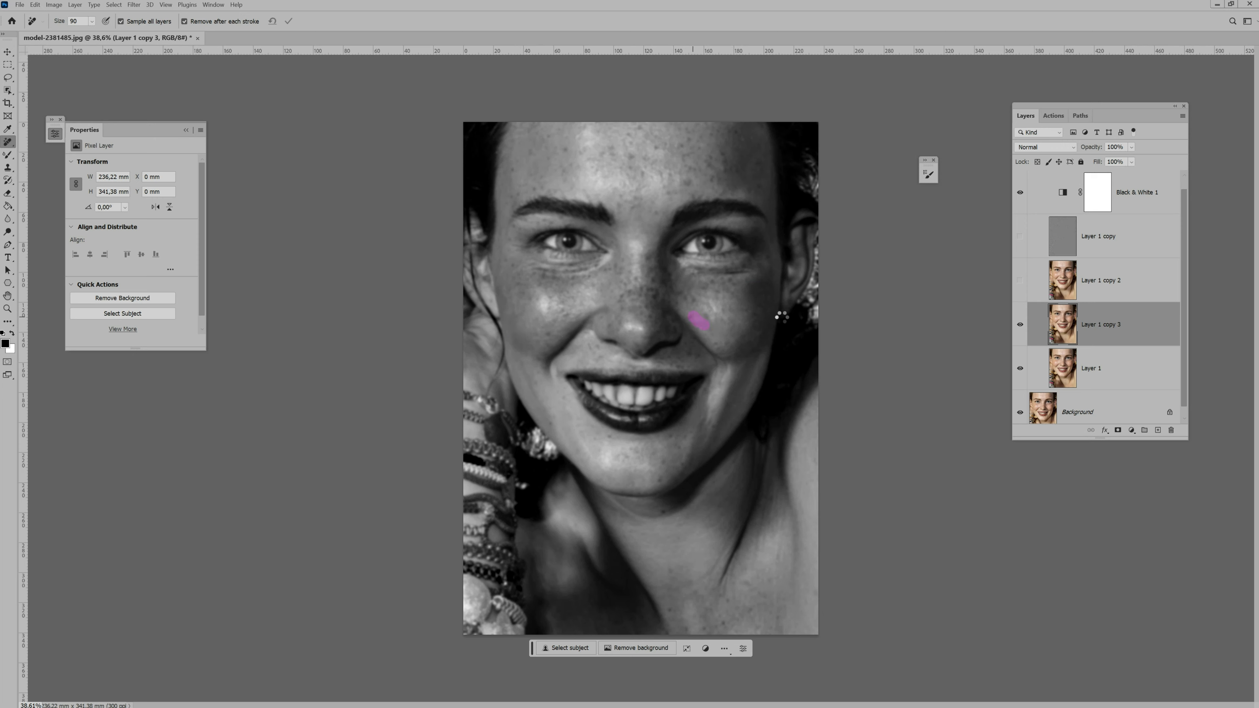
{"action": "left_click_drag", "start_coordinate": [757, 336], "coordinate": [763, 330]}
- Remove the dark patches under the chin, on the chest and on the shadowed shoulder
{"action": "left_click_drag", "start_coordinate": [639, 518], "coordinate": [605, 500]}
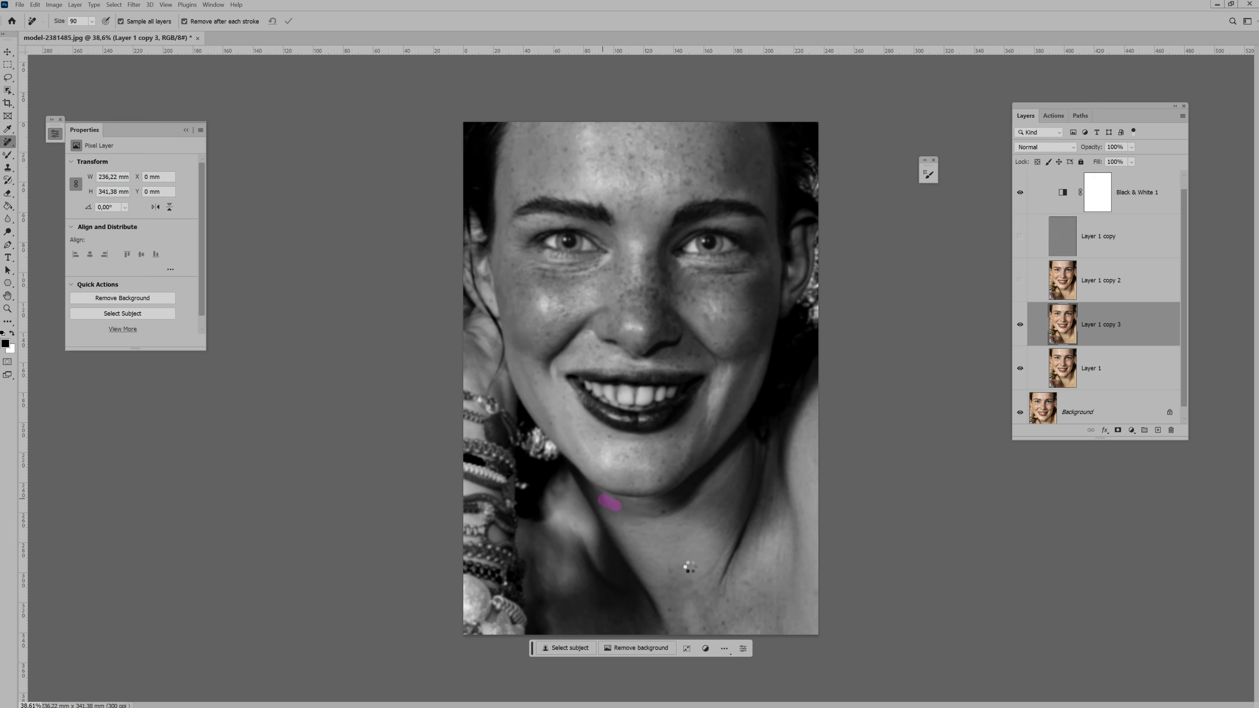
{"action": "left_click", "coordinate": [689, 567]}
{"action": "left_click_drag", "start_coordinate": [548, 533], "coordinate": [550, 580]}
- Remove uneven patches across the forehead, on the nose bridge and on both cheeks
{"action": "left_click_drag", "start_coordinate": [752, 169], "coordinate": [735, 134]}
{"action": "left_click_drag", "start_coordinate": [687, 183], "coordinate": [685, 181]}
{"action": "left_click_drag", "start_coordinate": [649, 257], "coordinate": [649, 253]}
{"action": "left_click_drag", "start_coordinate": [714, 323], "coordinate": [706, 311]}
{"action": "left_click_drag", "start_coordinate": [573, 302], "coordinate": [557, 289]}
{"action": "left_click_drag", "start_coordinate": [634, 179], "coordinate": [633, 200]}
{"action": "mouse_move", "coordinate": [718, 173]}
{"action": "left_mouse_down"}
{"action": "mouse_move", "coordinate": [709, 163]}
{"action": "mouse_move", "coordinate": [727, 159]}
{"action": "left_mouse_up"}
- Try a removal stroke under the eye and undo it, and clean up patches on the cheek and chin instead
{"action": "left_click_drag", "start_coordinate": [573, 281], "coordinate": [613, 251]}
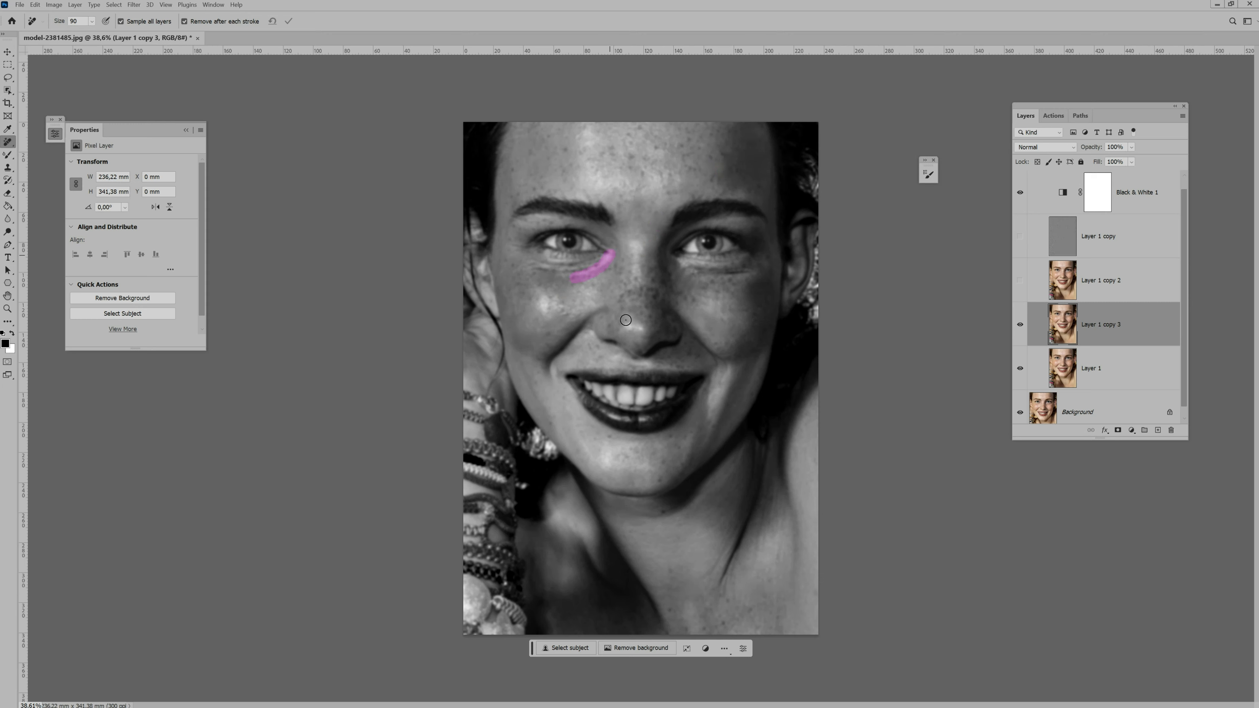
{"action": "key", "text": "ctrl+z"}
{"action": "mouse_move", "coordinate": [594, 298]}
{"action": "left_mouse_down"}
{"action": "mouse_move", "coordinate": [583, 316]}
{"action": "mouse_move", "coordinate": [540, 329]}
{"action": "left_mouse_up"}
{"action": "left_click_drag", "start_coordinate": [612, 473], "coordinate": [602, 478]}
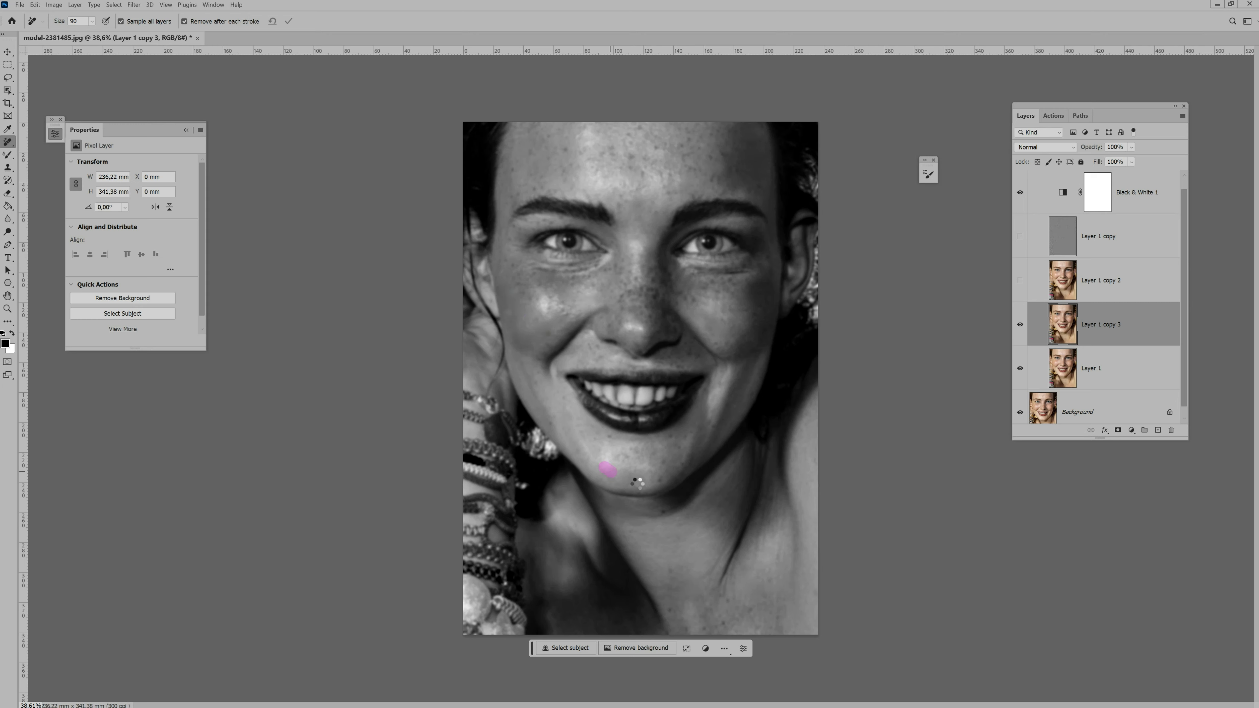
- Remove the remaining uneven spots beside the nose, under the eye, on the neck, chest, forehead and hairline
{"action": "left_click_drag", "start_coordinate": [682, 270], "coordinate": [680, 276]}
{"action": "left_click_drag", "start_coordinate": [767, 264], "coordinate": [765, 258]}
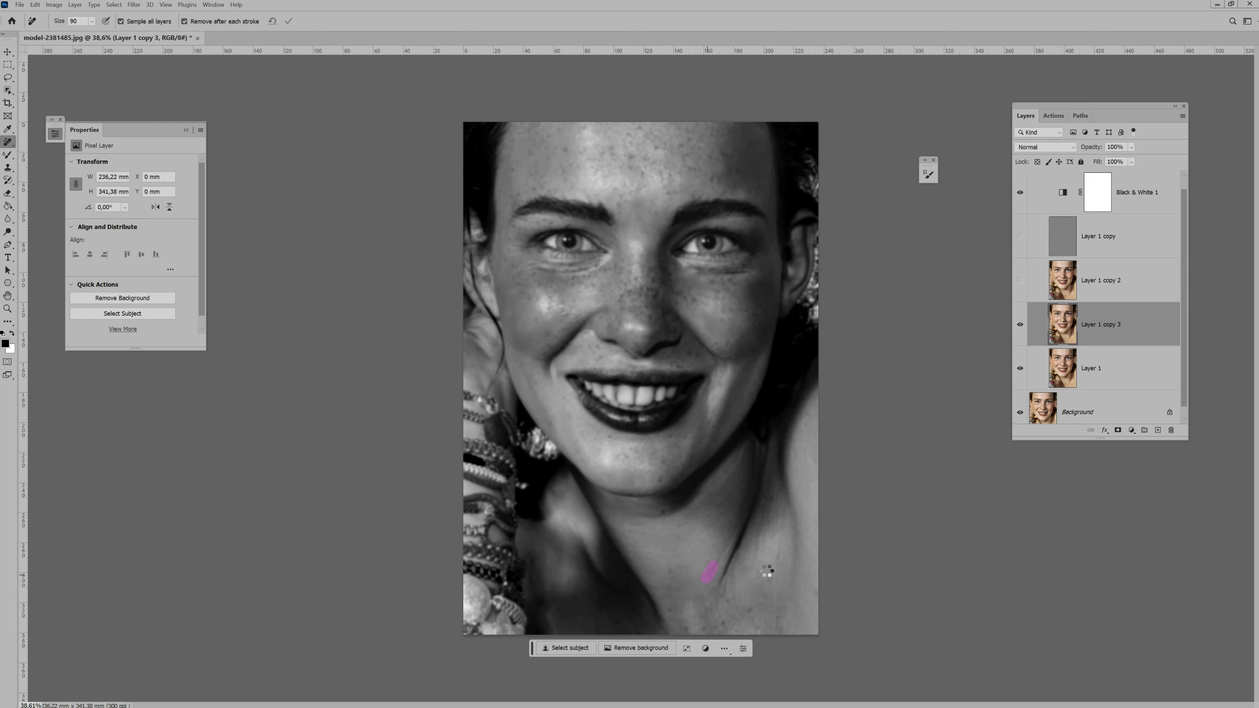
{"action": "left_click_drag", "start_coordinate": [781, 554], "coordinate": [780, 564]}
{"action": "left_click_drag", "start_coordinate": [778, 616], "coordinate": [779, 627]}
{"action": "mouse_move", "coordinate": [739, 481]}
{"action": "left_mouse_down"}
{"action": "mouse_move", "coordinate": [717, 495]}
{"action": "mouse_move", "coordinate": [737, 486]}
{"action": "left_mouse_up"}
{"action": "left_click_drag", "start_coordinate": [559, 616], "coordinate": [555, 609]}
{"action": "left_click_drag", "start_coordinate": [532, 555], "coordinate": [532, 566]}
{"action": "left_click_drag", "start_coordinate": [704, 273], "coordinate": [698, 272]}
{"action": "left_click_drag", "start_coordinate": [729, 190], "coordinate": [721, 191]}
{"action": "left_click_drag", "start_coordinate": [528, 134], "coordinate": [536, 123]}
{"action": "left_click_drag", "start_coordinate": [739, 167], "coordinate": [725, 174]}
- Show Layer 1 copy with the Black & White layer hidden, and toggle Layer 1 copy 3 to compare the skin before and after
{"action": "left_click", "coordinate": [1020, 237]}
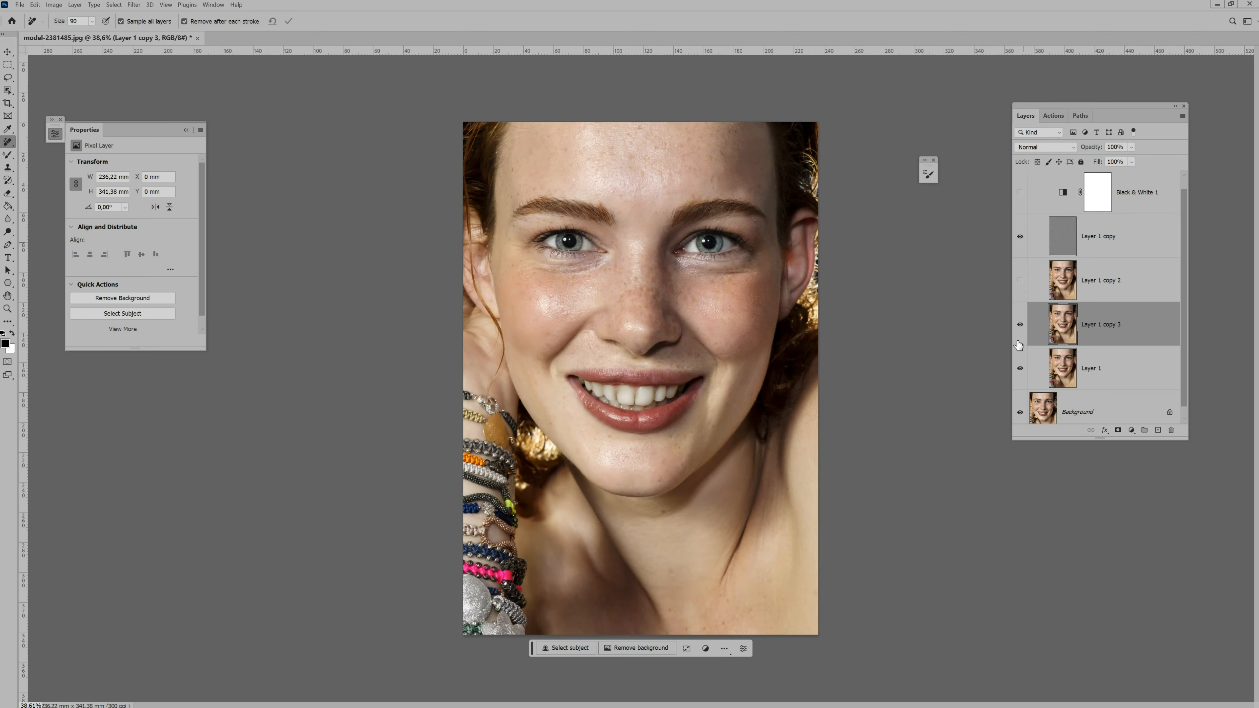
{"action": "left_click", "coordinate": [1020, 325]}
{"action": "left_click", "coordinate": [1019, 325]}
{"action": "left_click", "coordinate": [1020, 324]}
{"action": "left_click", "coordinate": [1020, 325]}
{"action": "left_click", "coordinate": [1020, 325]}
{"action": "left_click", "coordinate": [1021, 329]}
{"action": "left_click", "coordinate": [1021, 337]}
{"action": "left_click", "coordinate": [1021, 337]}
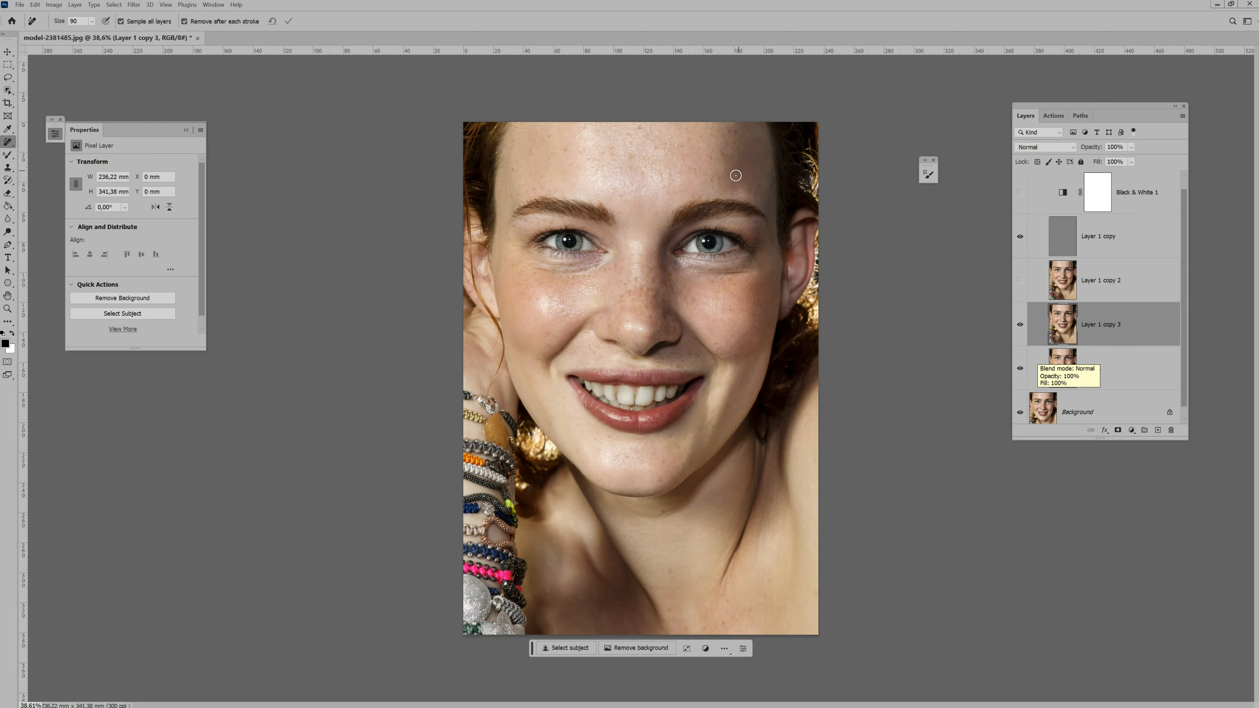
- Compare the Layer 1 copy 2 retouch with the Layer 1 copy 3 retouch by switching their visibility
{"action": "left_click", "coordinate": [1020, 325]}
{"action": "left_click", "coordinate": [1020, 281]}
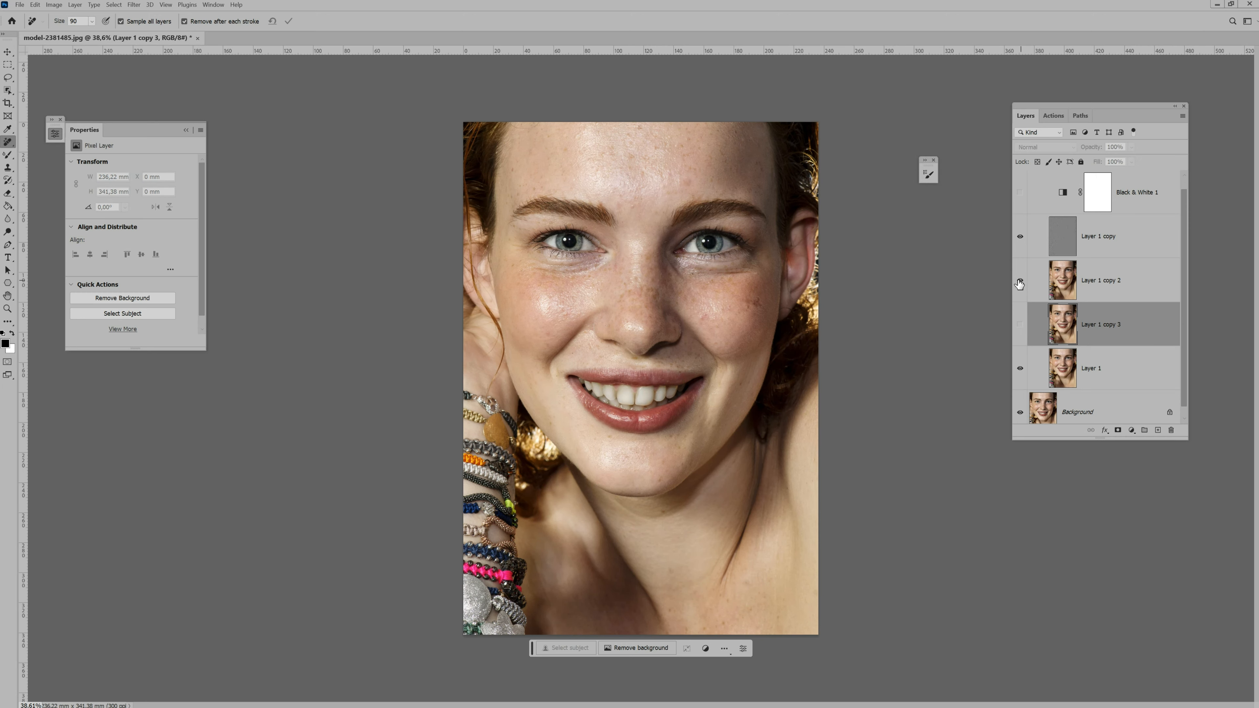
{"action": "left_click", "coordinate": [1020, 281]}
{"action": "left_click", "coordinate": [1020, 323]}
{"action": "left_click", "coordinate": [1019, 322]}
{"action": "left_click", "coordinate": [1019, 323]}
- Select Layer 1 copy and set up the Clone Stamp with Current Layer sampling, 25 px size and 60% hardness
{"action": "left_click", "coordinate": [1092, 252]}
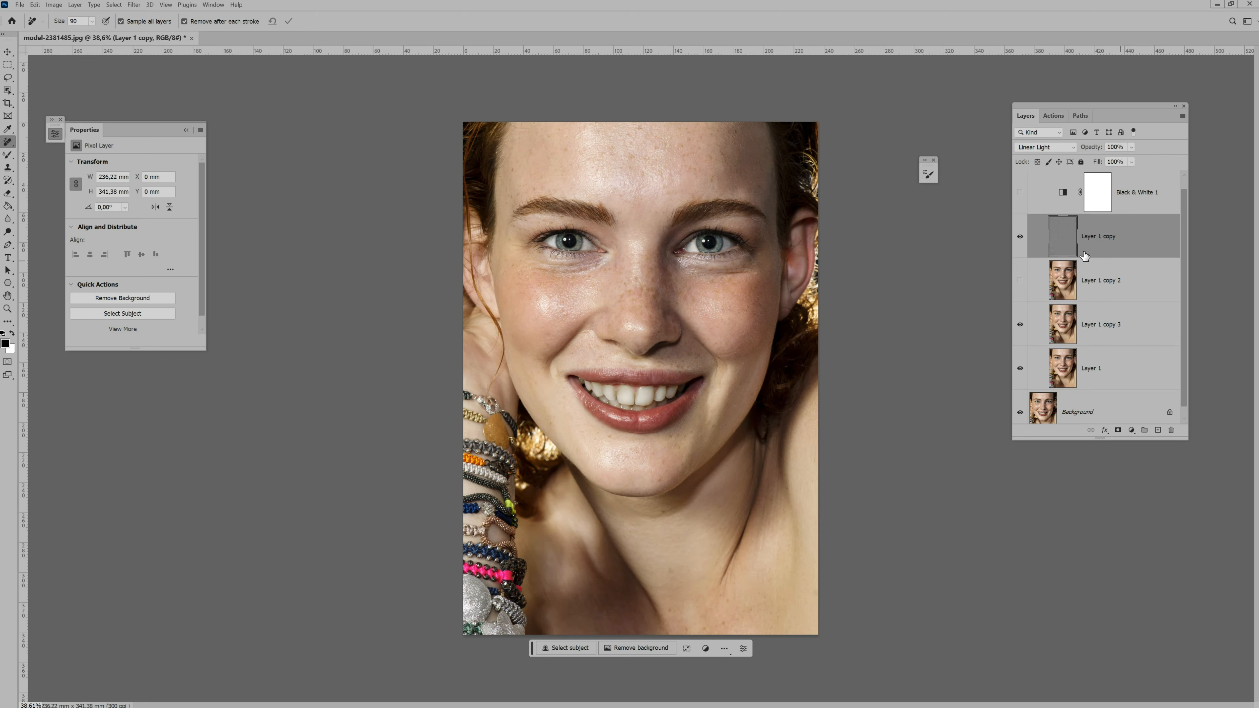
{"action": "key", "text": "z"}
{"action": "left_click_drag", "start_coordinate": [567, 127], "coordinate": [615, 127]}
{"action": "key", "text": "s"}
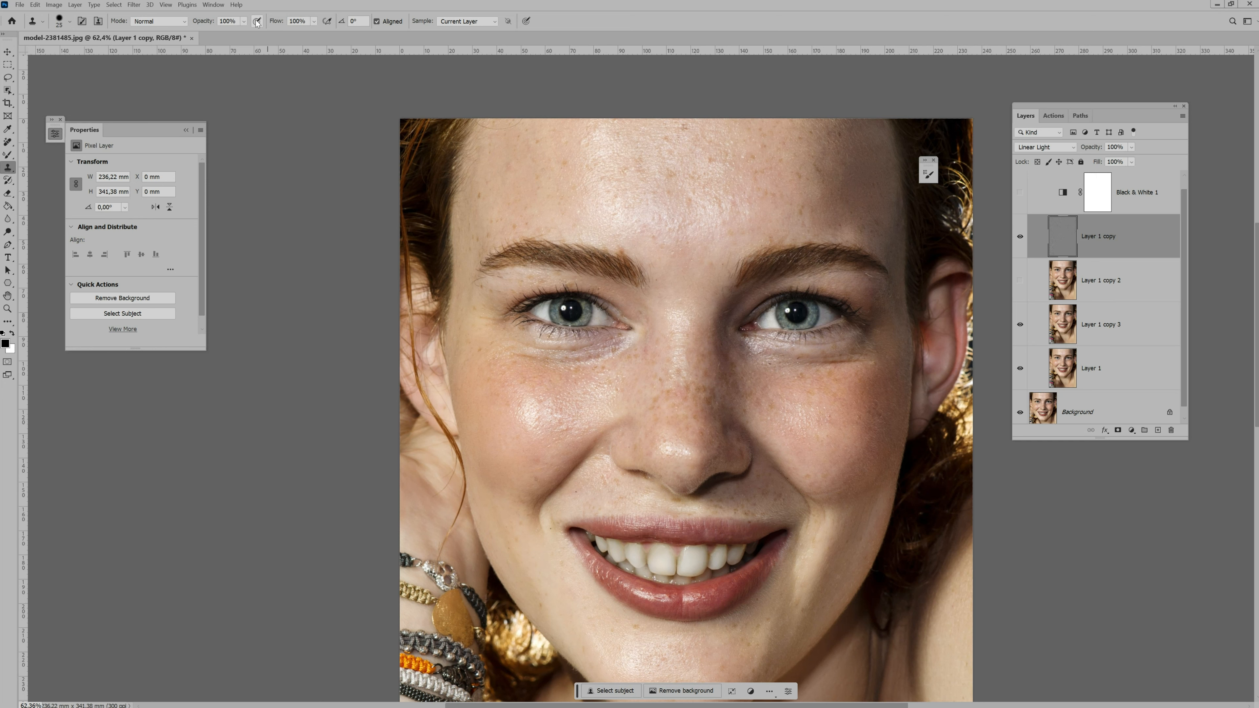
{"action": "left_click", "coordinate": [481, 29]}
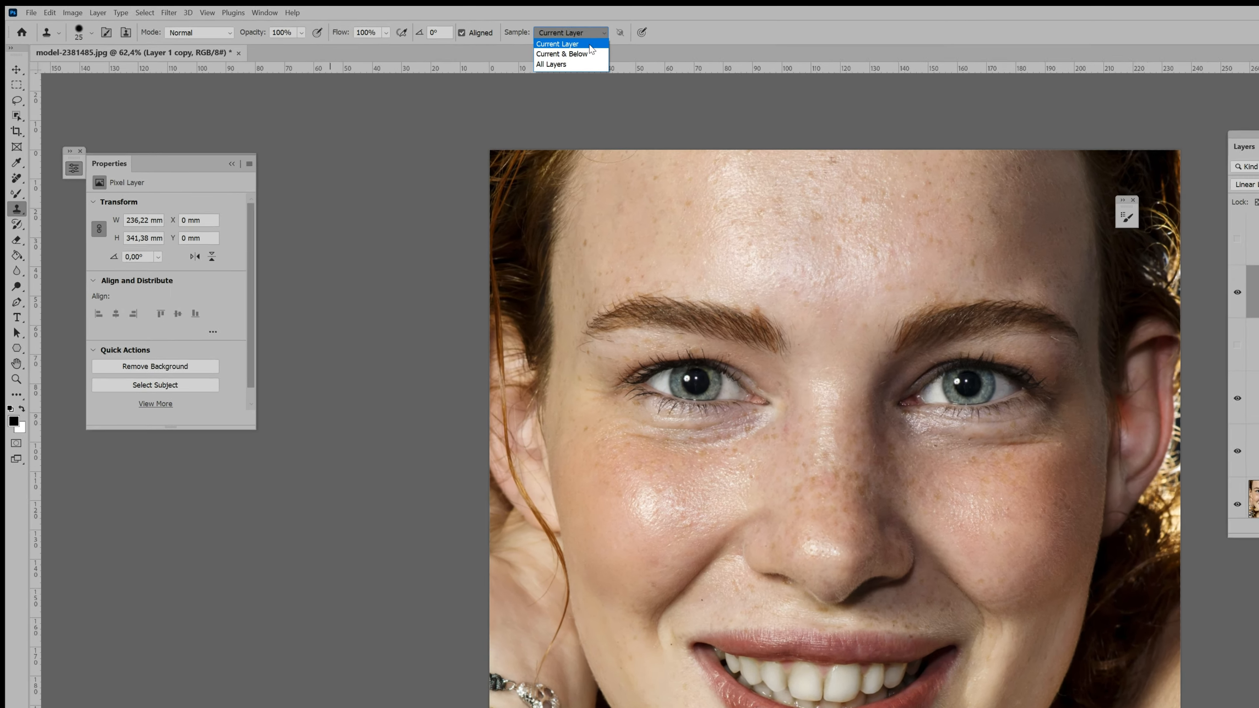
{"action": "left_click", "coordinate": [482, 31]}
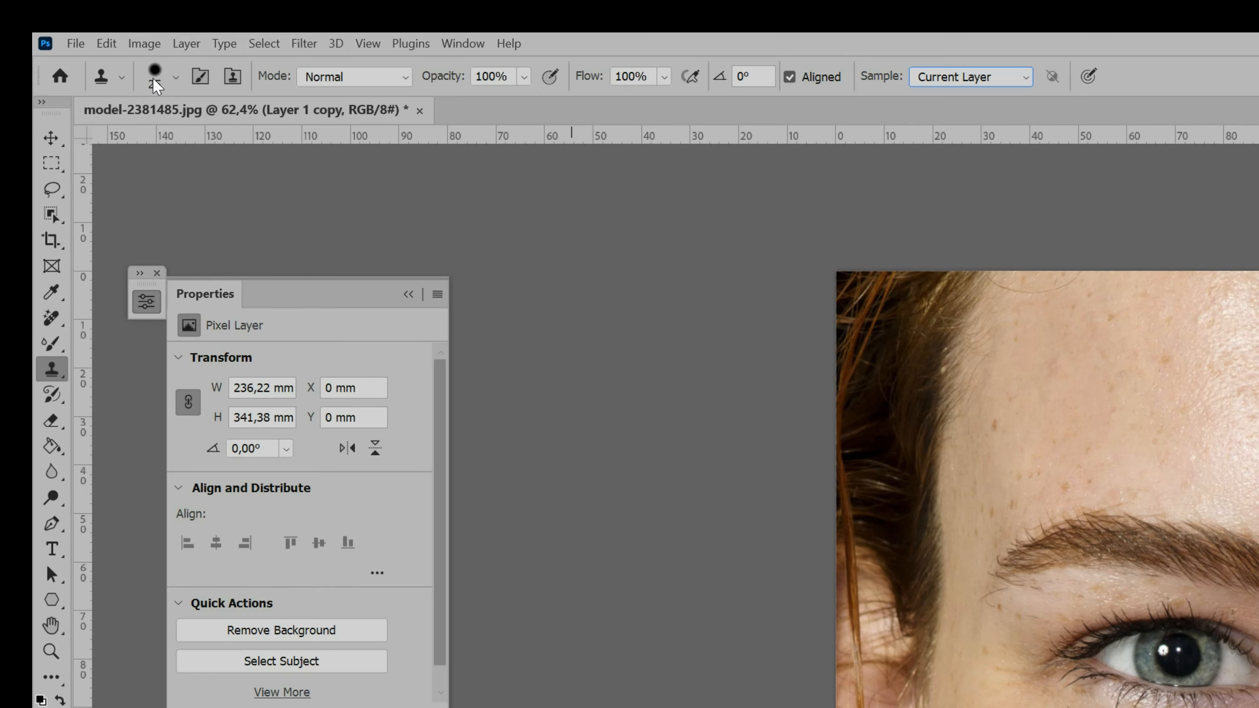
{"action": "left_click", "coordinate": [118, 47]}
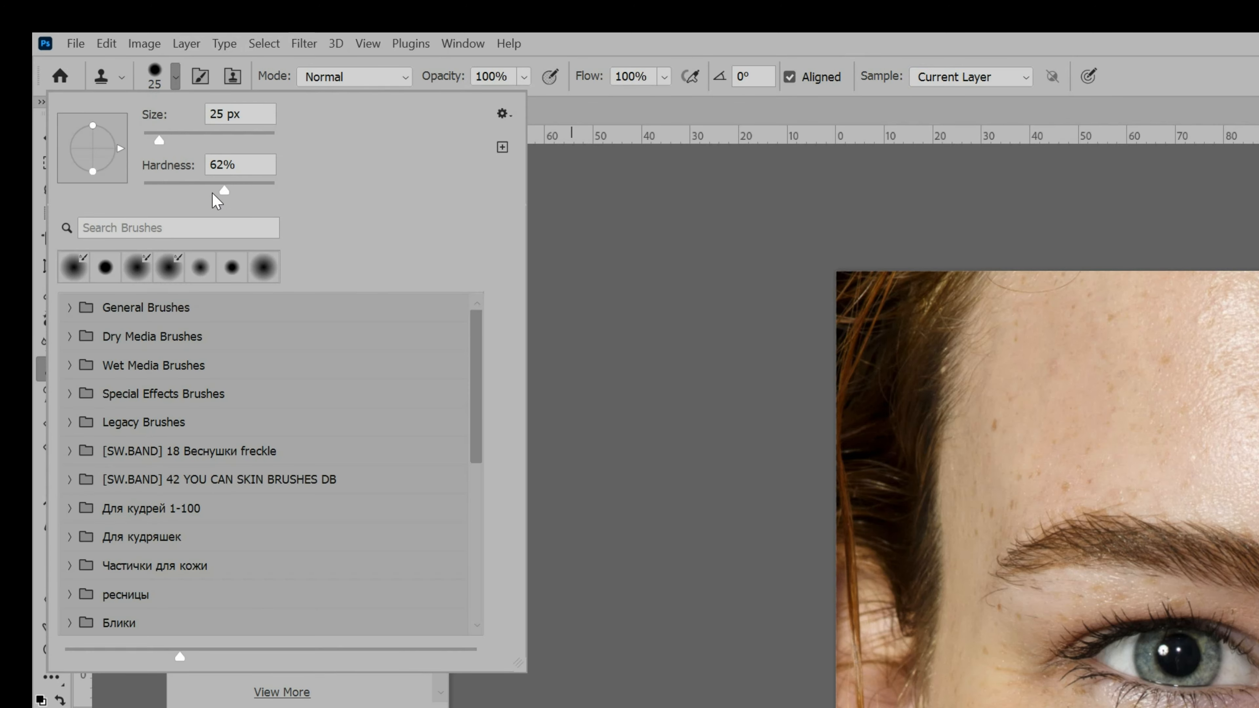
{"action": "left_click_drag", "start_coordinate": [224, 192], "coordinate": [216, 188]}
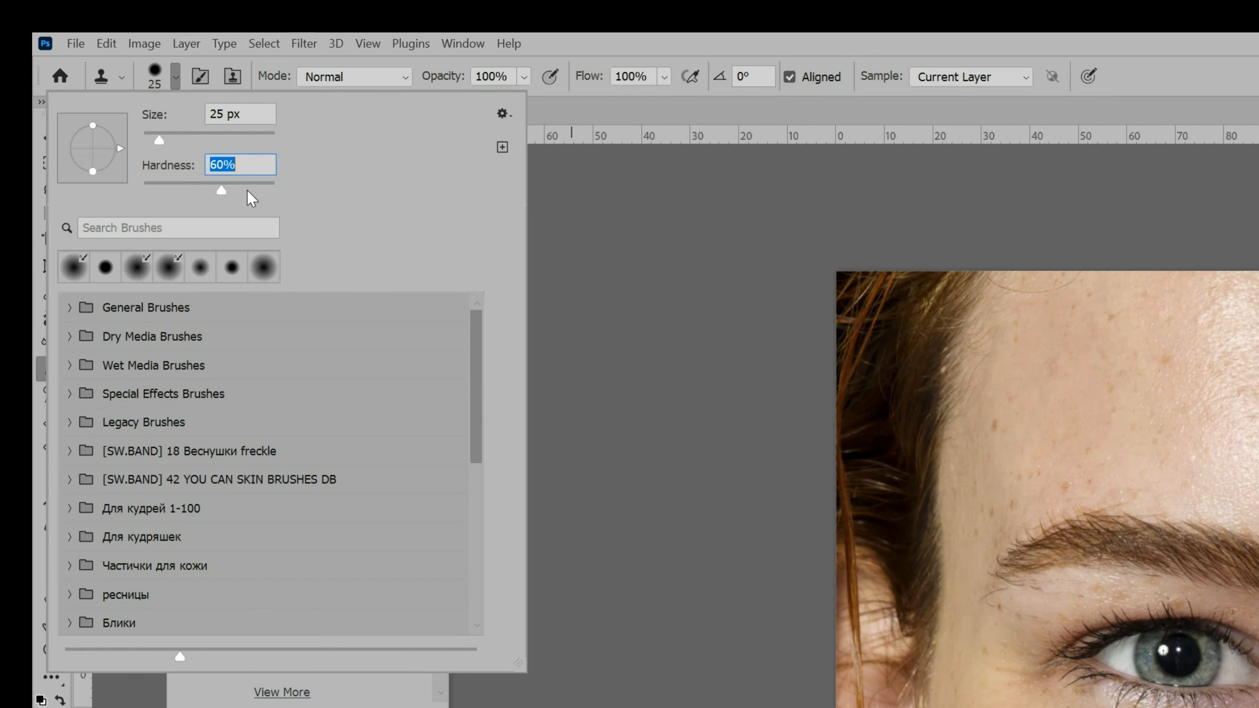
{"action": "left_click", "coordinate": [649, 509]}
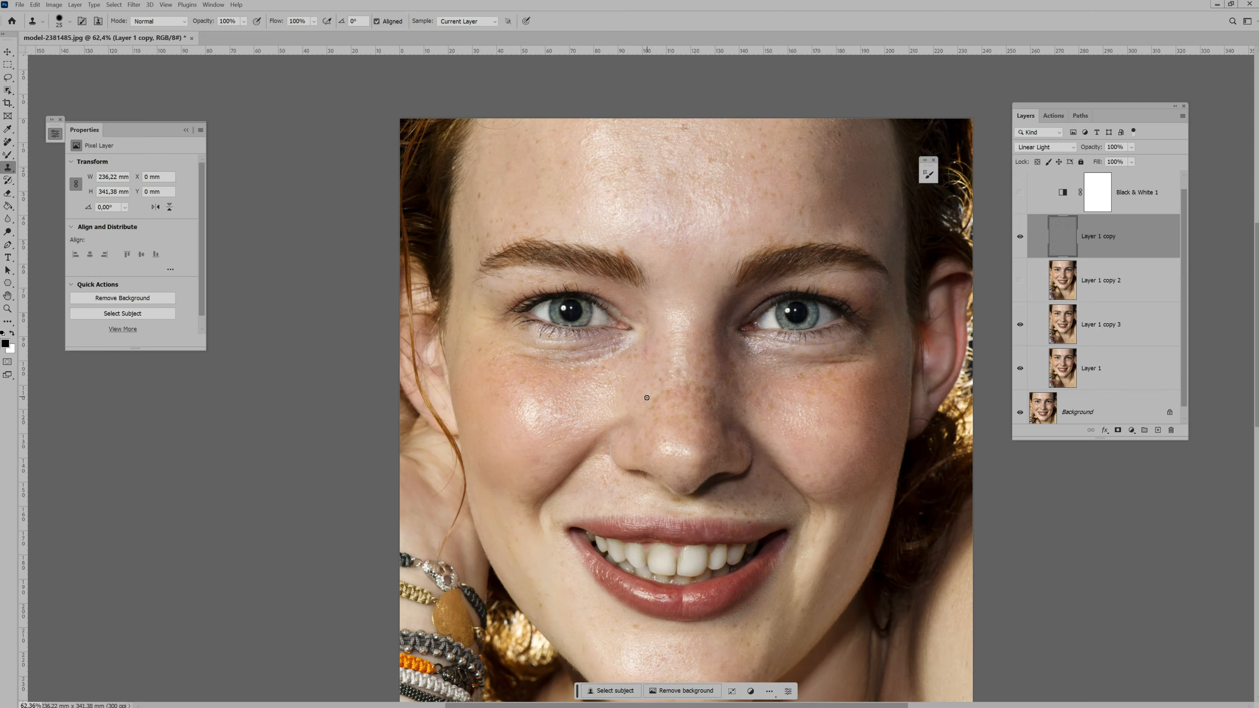
- Clone clean skin texture over blemishes on the cheek, chin, neck and chest on Layer 1 copy
{"action": "scroll", "coordinate": [647, 397], "scroll_direction": "down", "scroll_amount": 4}
{"action": "left_click", "coordinate": [508, 254], "text": "alt"}
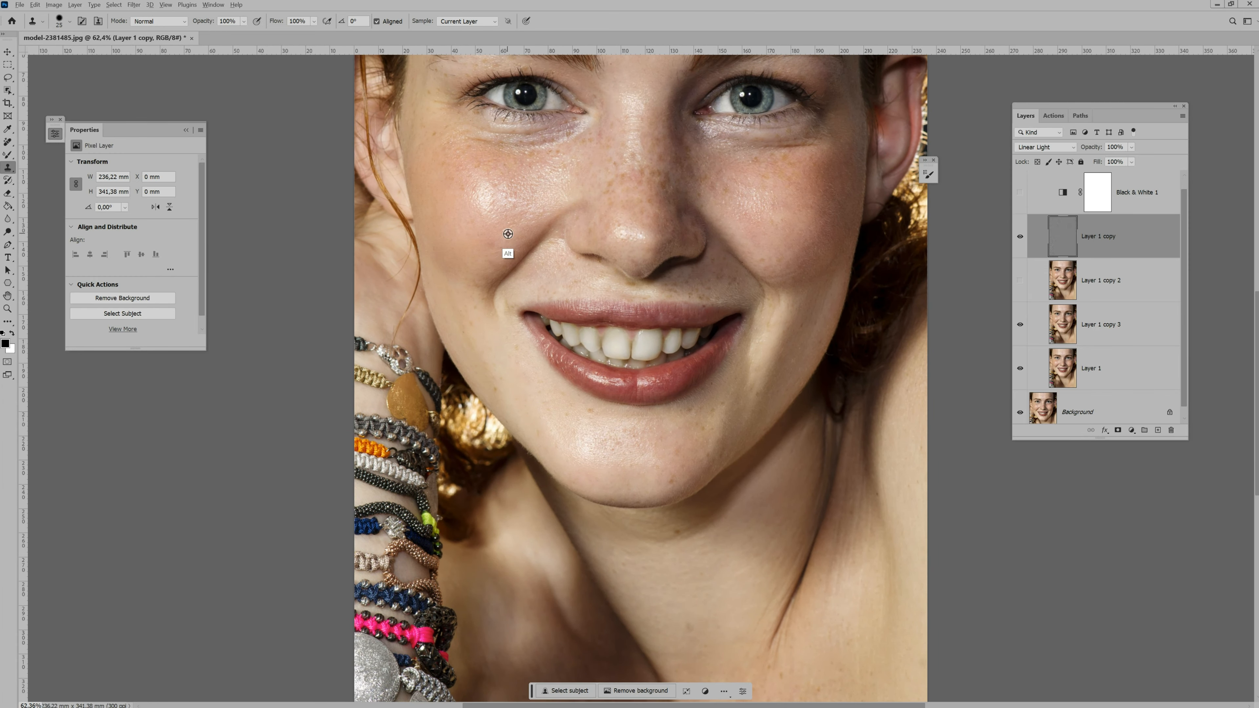
{"action": "left_click", "coordinate": [550, 473], "text": "alt"}
{"action": "left_click", "coordinate": [705, 506], "text": "alt"}
{"action": "left_click", "coordinate": [774, 398], "text": "alt"}
{"action": "left_click", "coordinate": [772, 377]}
{"action": "left_click", "coordinate": [678, 539]}
{"action": "scroll", "coordinate": [641, 478], "scroll_direction": "down", "scroll_amount": 3}
{"action": "left_click", "coordinate": [482, 489], "text": "alt"}
{"action": "left_click", "coordinate": [463, 518]}
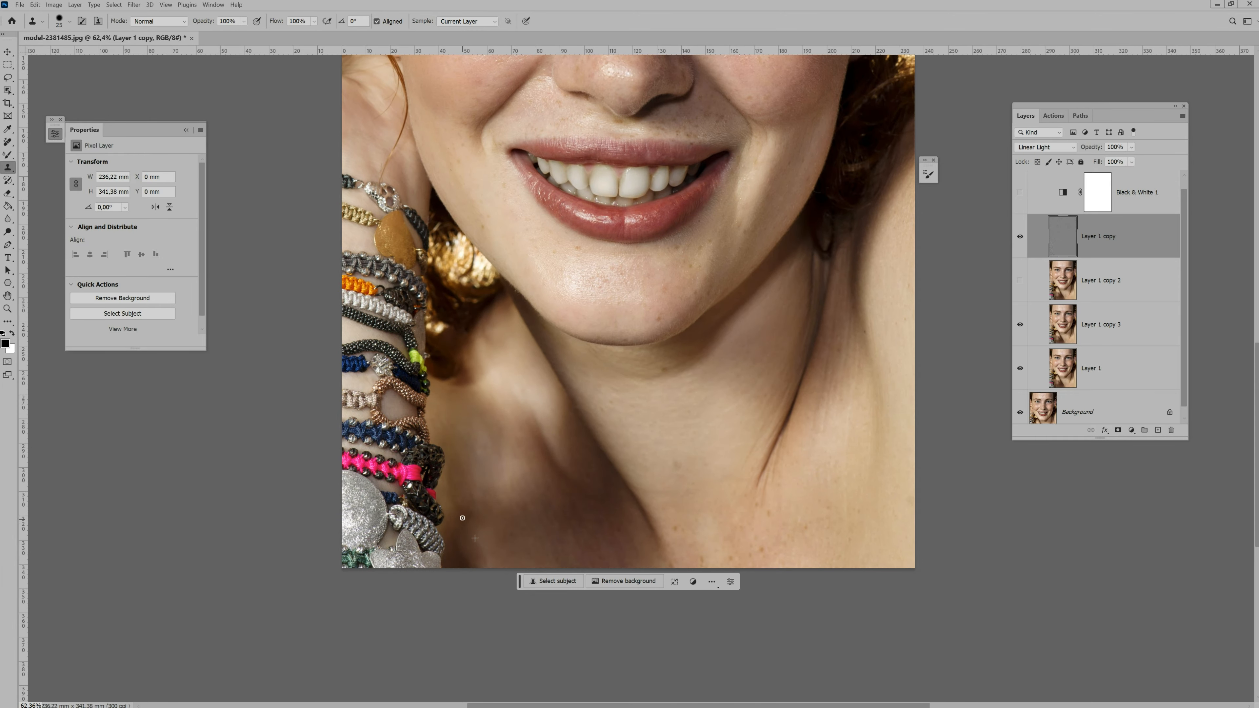
{"action": "left_click", "coordinate": [860, 458], "text": "alt"}
- View the whole face at 50% and compare the retouched portrait with the original Background layer
{"action": "key", "text": "z"}
{"action": "left_click_drag", "start_coordinate": [835, 431], "coordinate": [677, 343]}
{"action": "left_click_drag", "start_coordinate": [631, 380], "coordinate": [619, 379]}
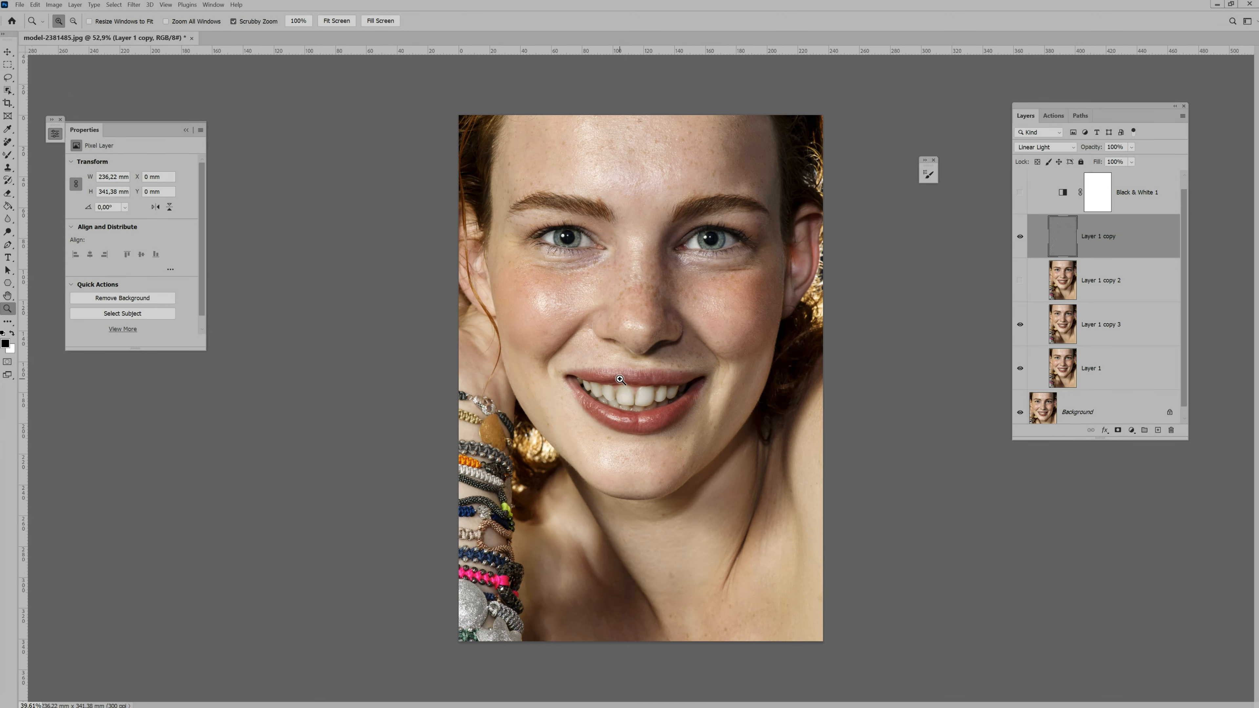
{"action": "left_click", "coordinate": [575, 301]}
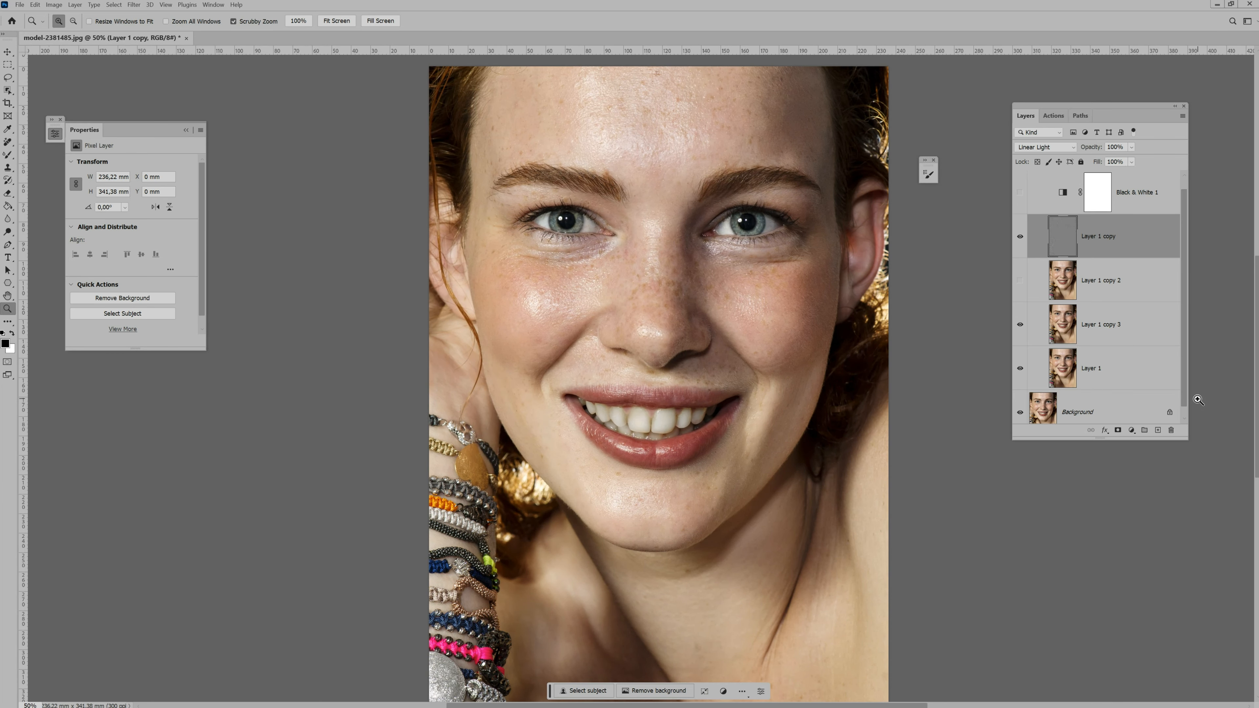
{"action": "scroll", "coordinate": [1185, 405], "scroll_direction": "down", "scroll_amount": 1}
{"action": "left_click", "coordinate": [1082, 404]}
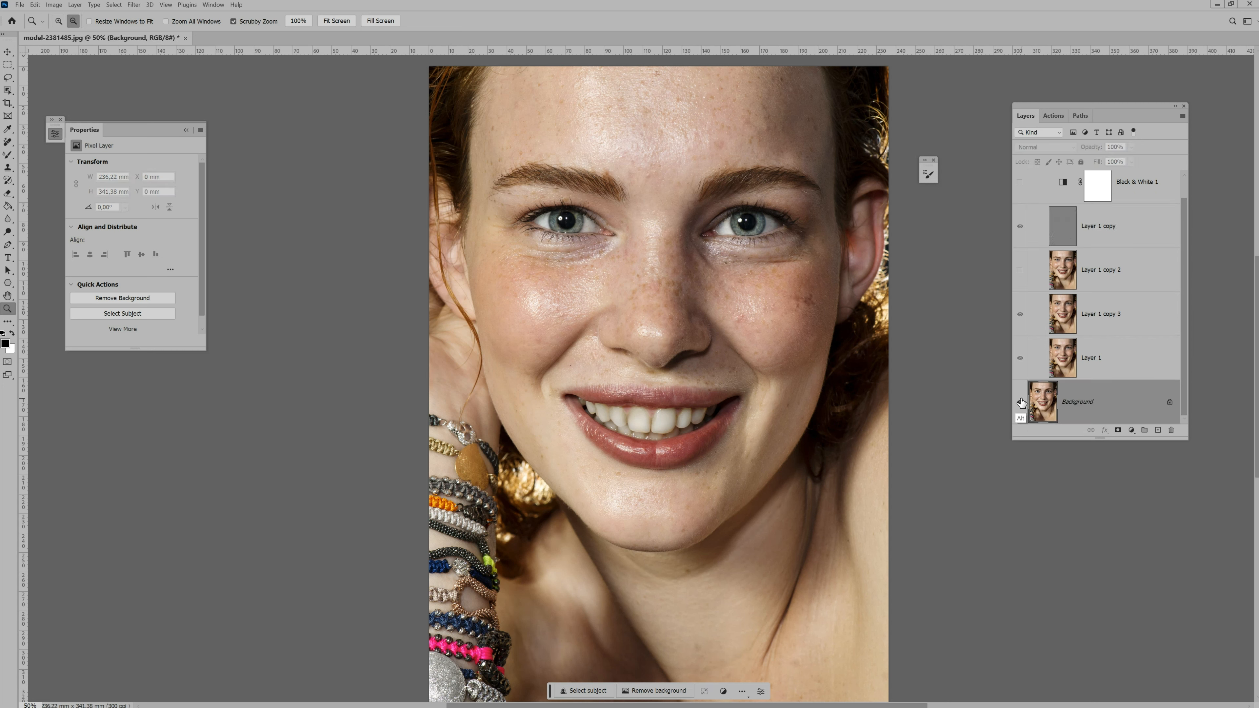
{"action": "left_click", "coordinate": [1020, 402], "text": "alt"}
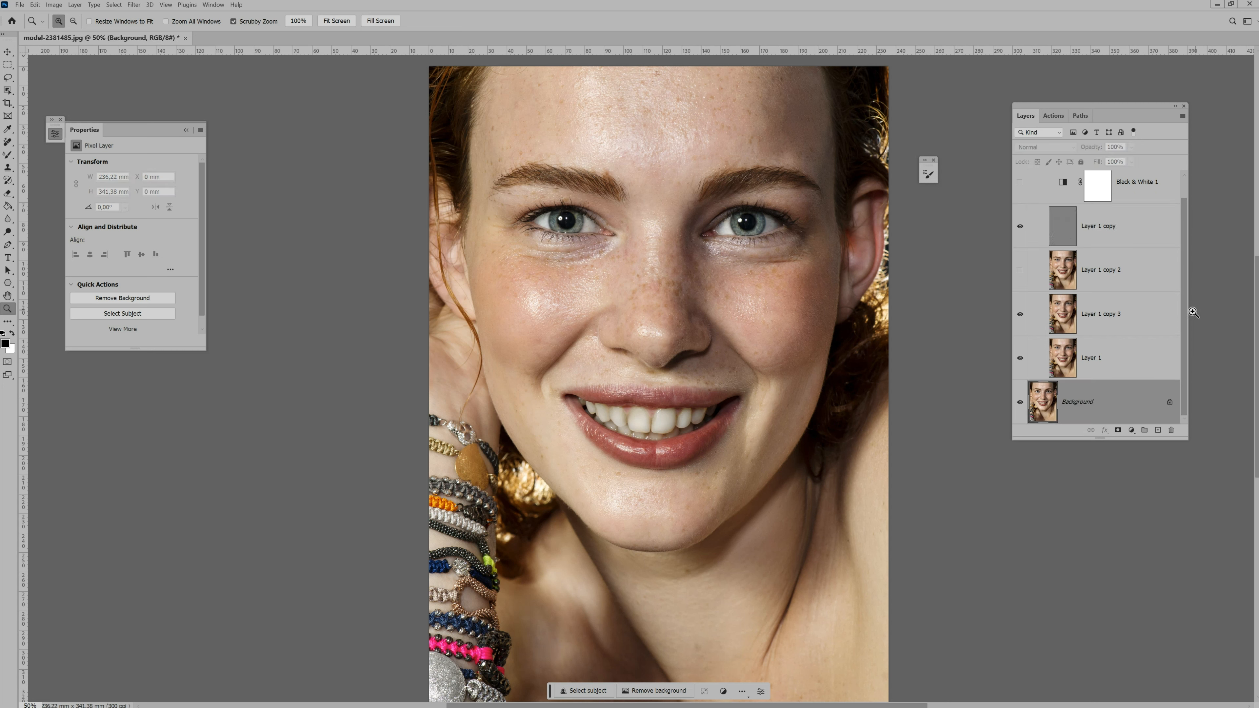
{"action": "scroll", "coordinate": [1184, 281], "scroll_direction": "up", "scroll_amount": 1}
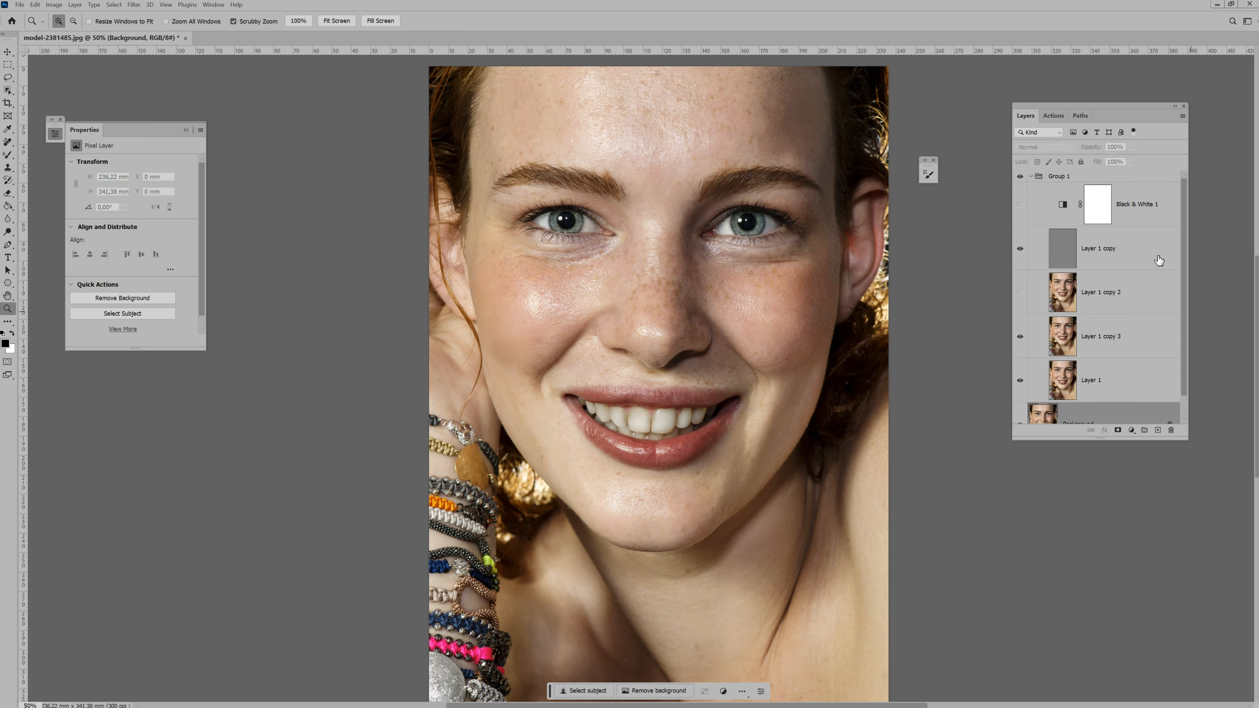